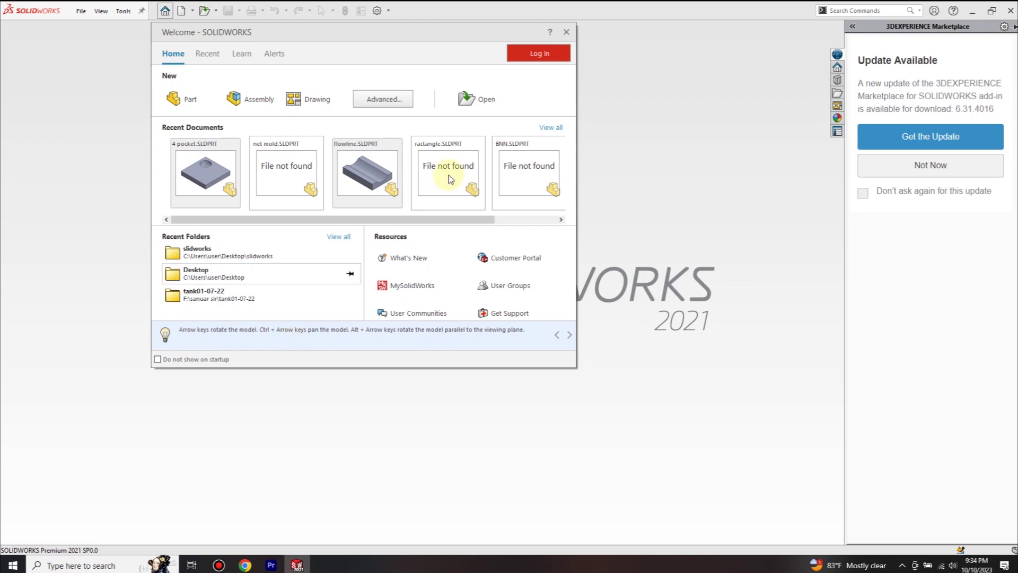
Dismiss the welcome window and open the 4 pocket part from the slidworks folder on the desktop.
{"action": "left_click", "coordinate": [683, 169]}
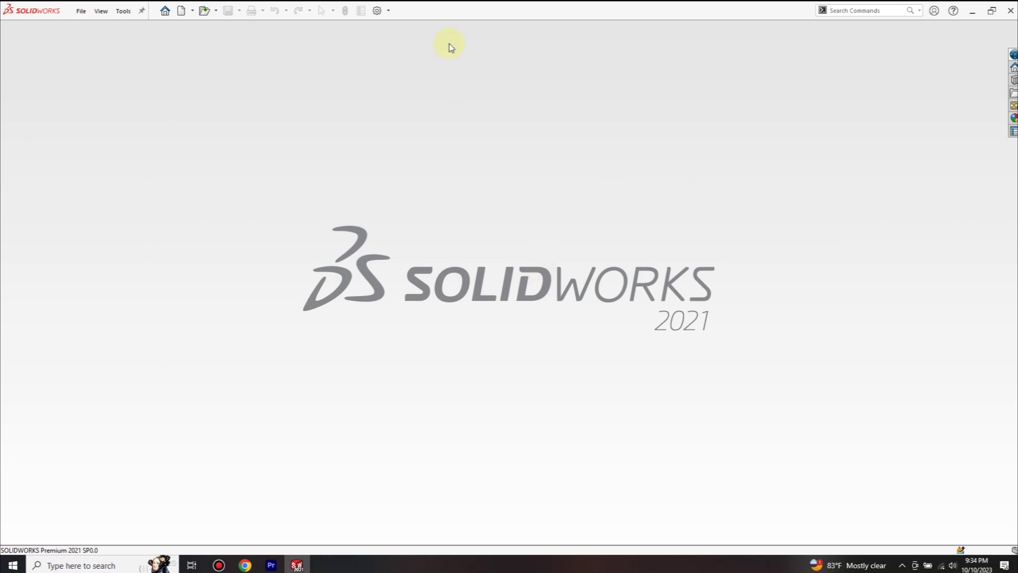
{"action": "left_click", "coordinate": [975, 12]}
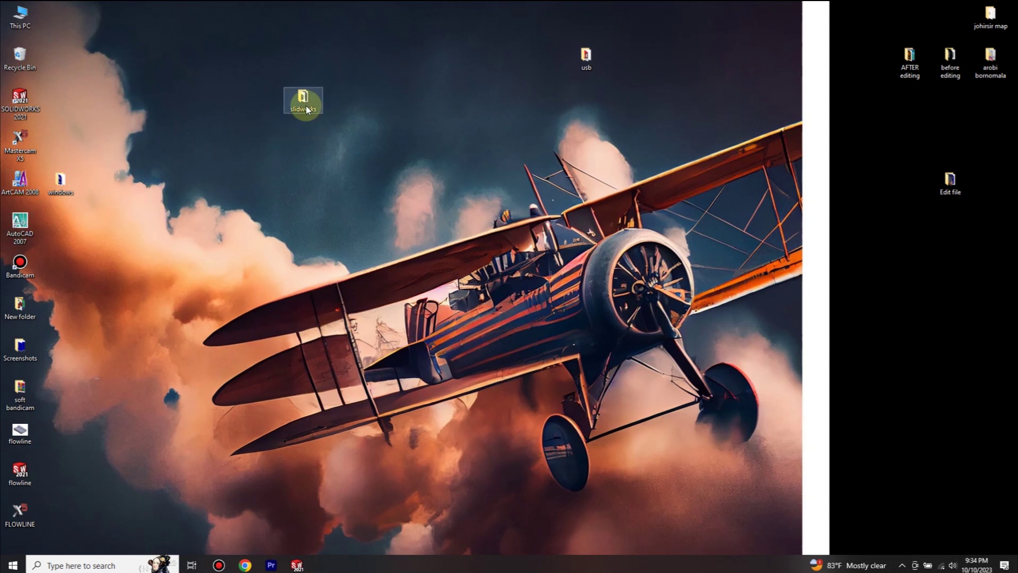
{"action": "left_click_drag", "start_coordinate": [307, 108], "coordinate": [295, 58]}
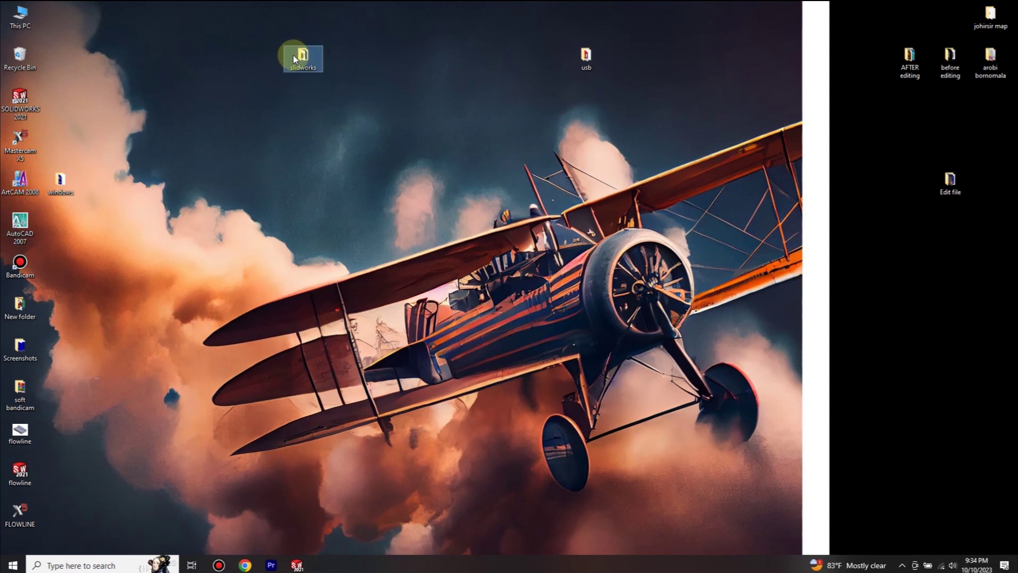
{"action": "double_click", "coordinate": [293, 59]}
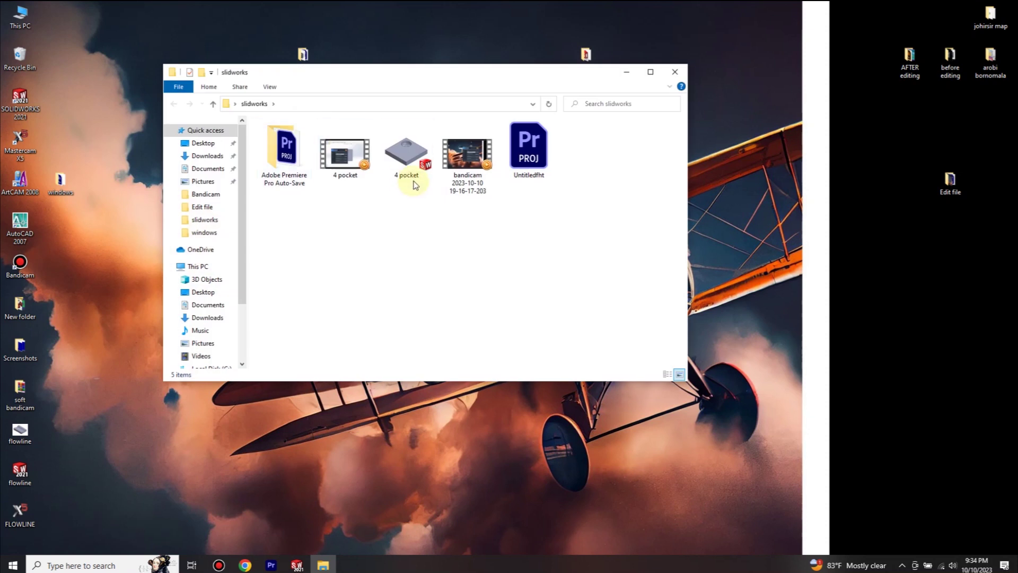
{"action": "left_click", "coordinate": [408, 160]}
{"action": "double_click", "coordinate": [407, 160]}
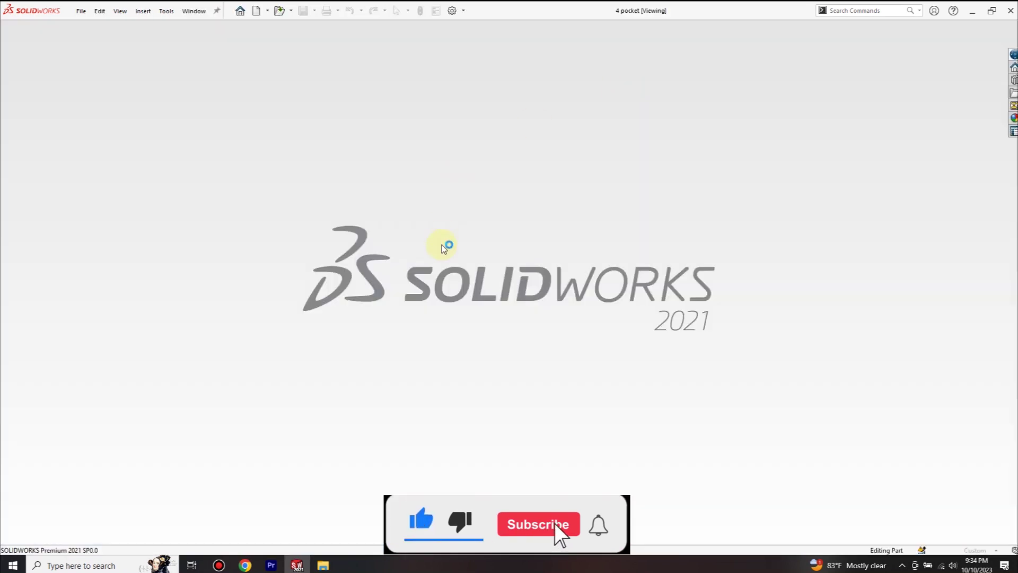
{"action": "scroll", "coordinate": [424, 288], "scroll_direction": "up", "scroll_amount": 6}
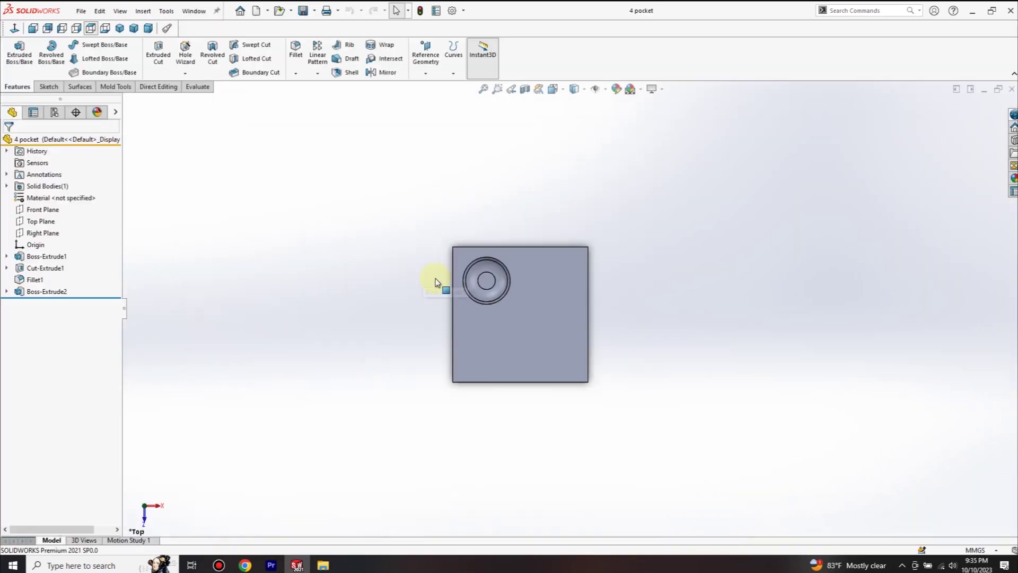
Roll the 4 pocket feature history back to just after Boss-Extrude1.
{"action": "scroll", "coordinate": [445, 287], "scroll_direction": "down", "scroll_amount": 7}
{"action": "scroll", "coordinate": [604, 313], "scroll_direction": "up", "scroll_amount": 5}
{"action": "scroll", "coordinate": [636, 304], "scroll_direction": "down", "scroll_amount": 6}
{"action": "scroll", "coordinate": [627, 295], "scroll_direction": "up", "scroll_amount": 6}
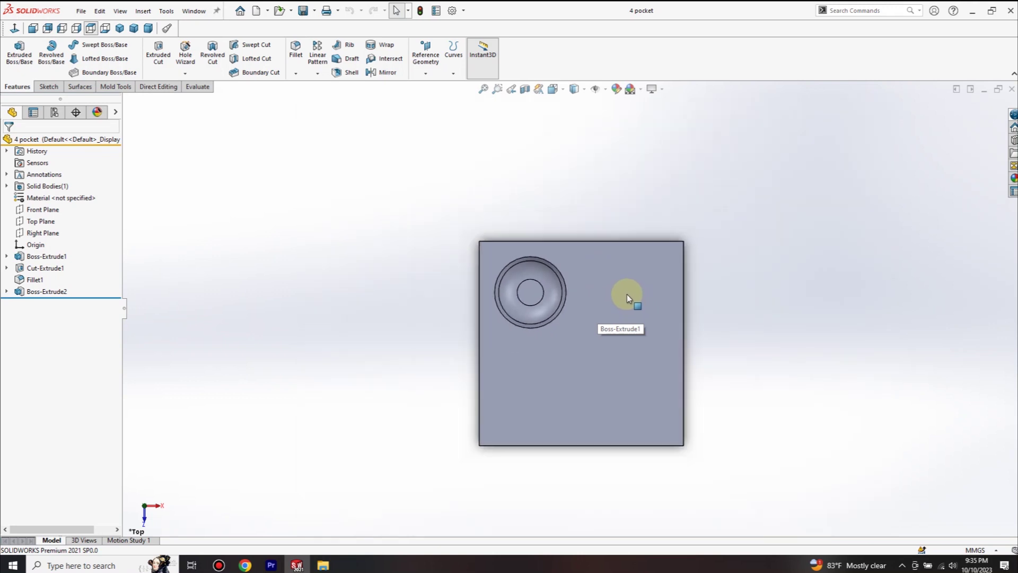
{"action": "left_click_drag", "start_coordinate": [107, 297], "coordinate": [106, 262]}
{"action": "scroll", "coordinate": [568, 324], "scroll_direction": "up", "scroll_amount": 3}
{"action": "scroll", "coordinate": [568, 324], "scroll_direction": "up", "scroll_amount": 2}
{"action": "scroll", "coordinate": [443, 289], "scroll_direction": "down", "scroll_amount": 6}
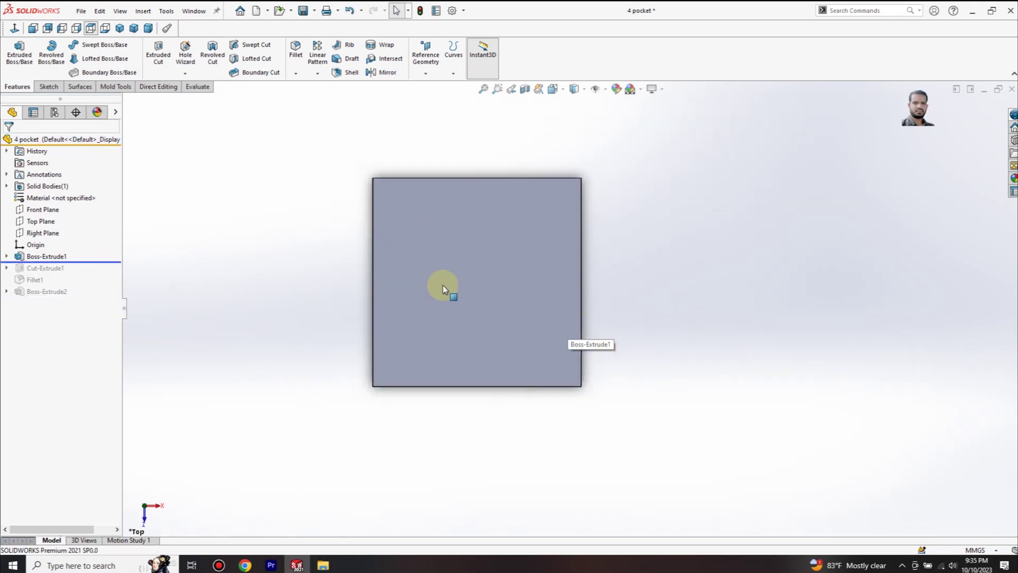
{"action": "scroll", "coordinate": [578, 237], "scroll_direction": "up", "scroll_amount": 2}
{"action": "scroll", "coordinate": [578, 237], "scroll_direction": "down", "scroll_amount": 1}
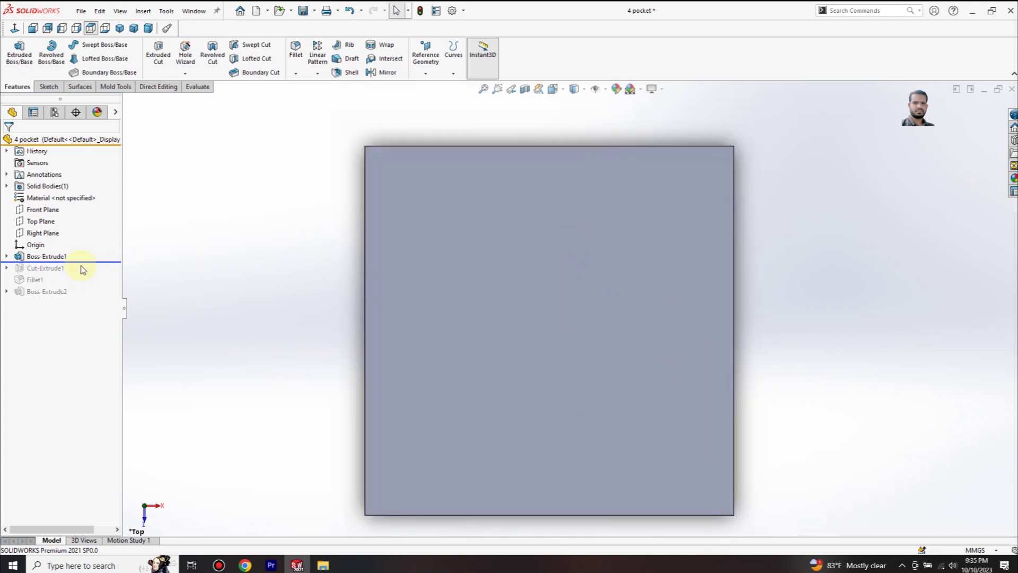
{"action": "scroll", "coordinate": [573, 310], "scroll_direction": "up", "scroll_amount": 3}
{"action": "scroll", "coordinate": [605, 305], "scroll_direction": "down", "scroll_amount": 1}
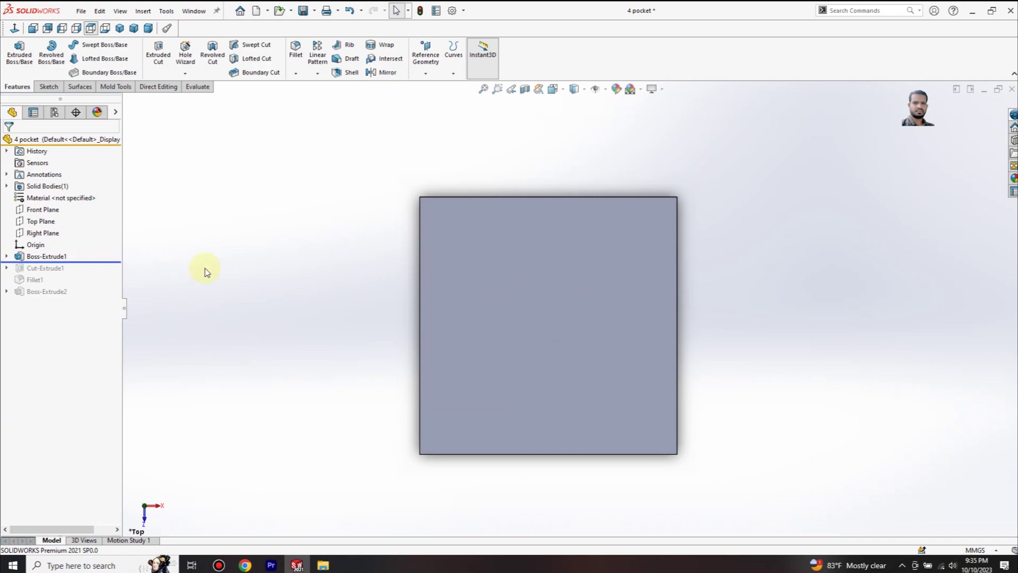
{"action": "scroll", "coordinate": [543, 329], "scroll_direction": "up", "scroll_amount": 2}
{"action": "scroll", "coordinate": [600, 325], "scroll_direction": "up", "scroll_amount": 1}
{"action": "scroll", "coordinate": [600, 324], "scroll_direction": "down", "scroll_amount": 3}
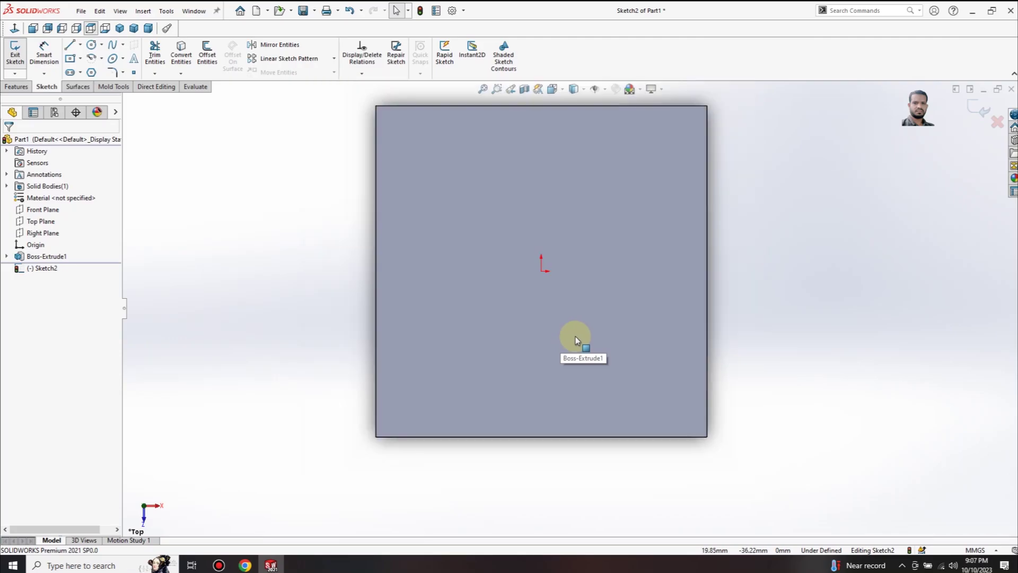
{"action": "scroll", "coordinate": [575, 336], "scroll_direction": "up", "scroll_amount": 3}
{"action": "scroll", "coordinate": [614, 296], "scroll_direction": "down", "scroll_amount": 1}
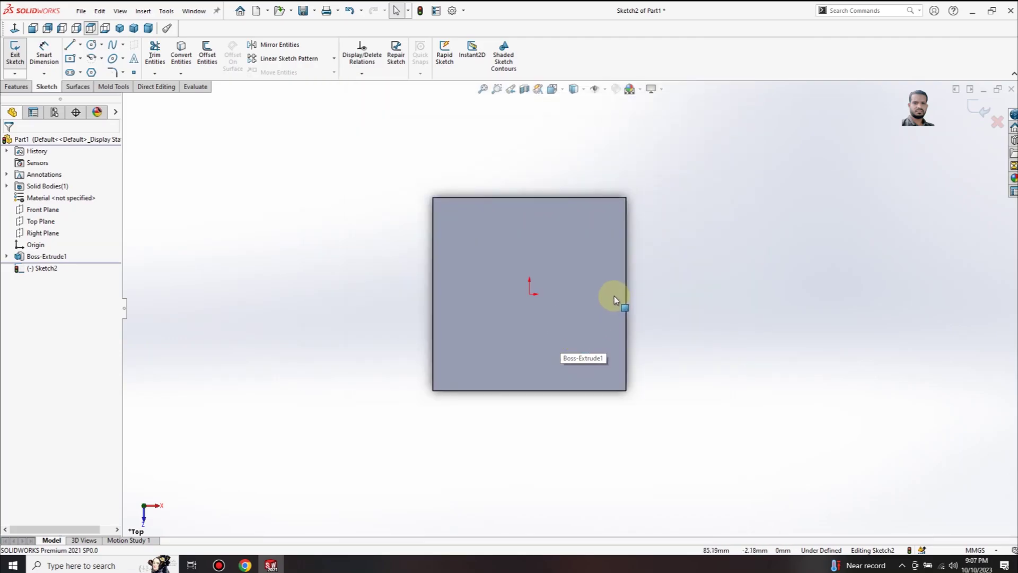
{"action": "scroll", "coordinate": [615, 296], "scroll_direction": "down", "scroll_amount": 1}
{"action": "scroll", "coordinate": [528, 286], "scroll_direction": "down", "scroll_amount": 2}
{"action": "right_click", "coordinate": [479, 220]}
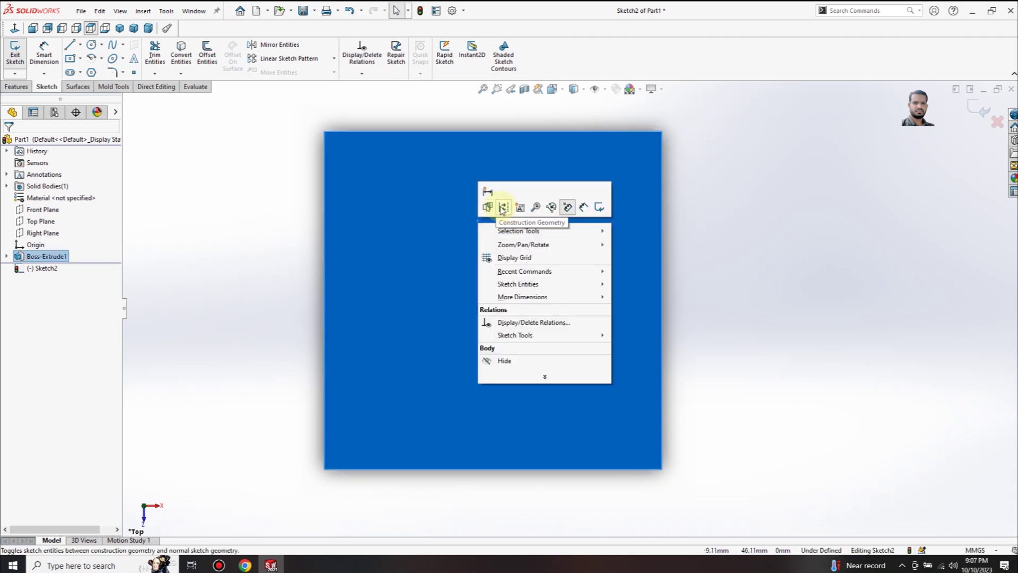
{"action": "left_click", "coordinate": [405, 237]}
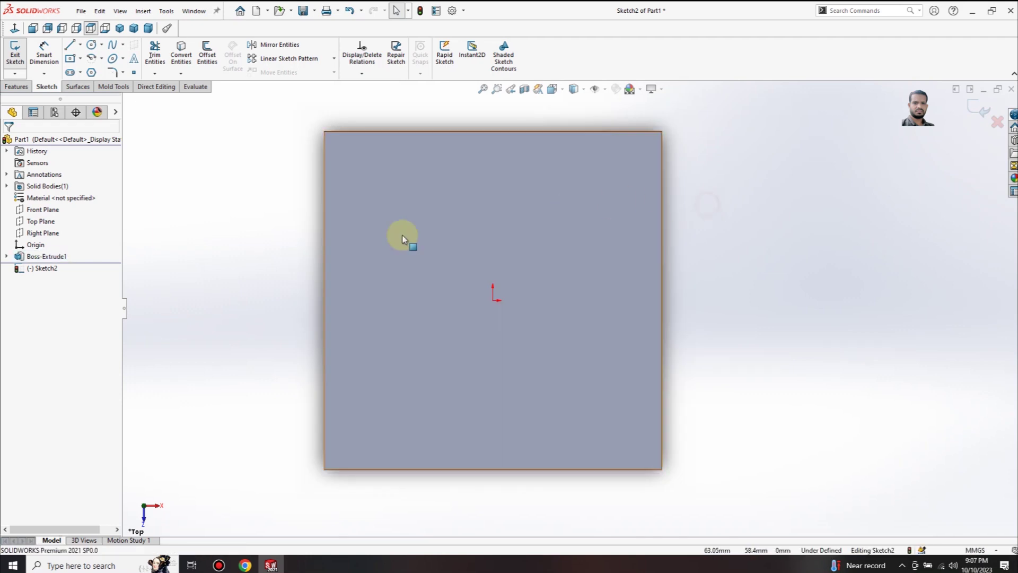
Sketch vertical and horizontal centerlines through the origin, joining the midpoints of the square face's opposite edges.
{"action": "left_click", "coordinate": [81, 46]}
{"action": "left_click", "coordinate": [90, 57]}
{"action": "left_click", "coordinate": [493, 131]}
{"action": "left_click", "coordinate": [493, 469]}
{"action": "right_click_drag", "start_coordinate": [527, 406], "coordinate": [482, 409]}
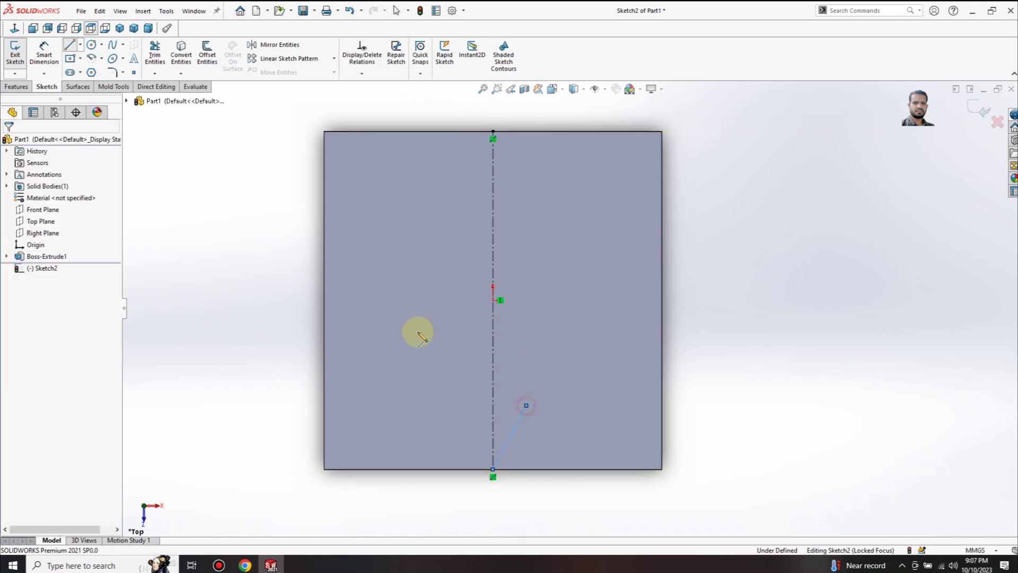
{"action": "left_click", "coordinate": [323, 301]}
{"action": "left_click", "coordinate": [662, 300]}
{"action": "double_click", "coordinate": [695, 270]}
{"action": "scroll", "coordinate": [572, 304], "scroll_direction": "up", "scroll_amount": 5}
{"action": "scroll", "coordinate": [571, 304], "scroll_direction": "down", "scroll_amount": 5}
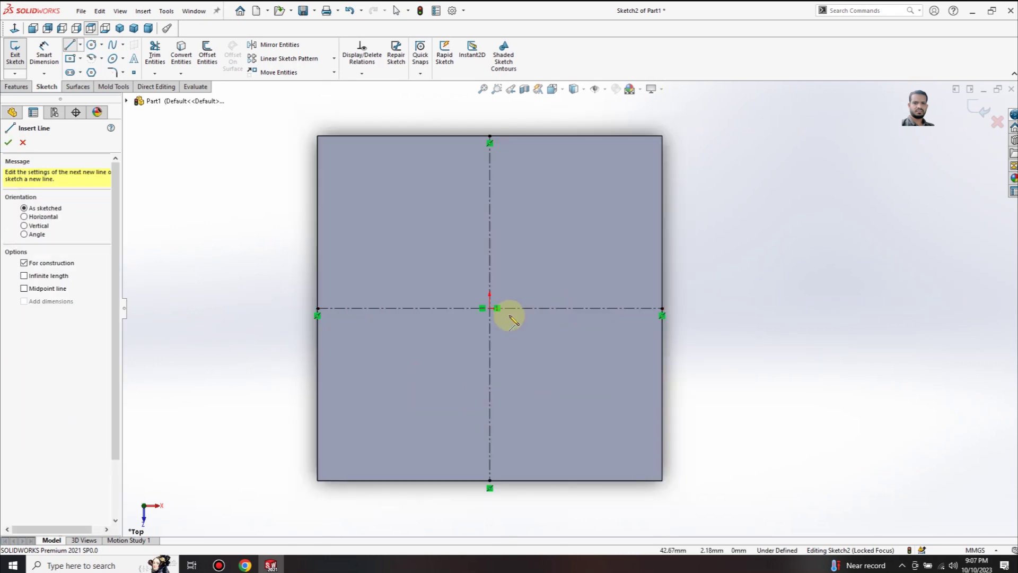
{"action": "left_click", "coordinate": [92, 46]}
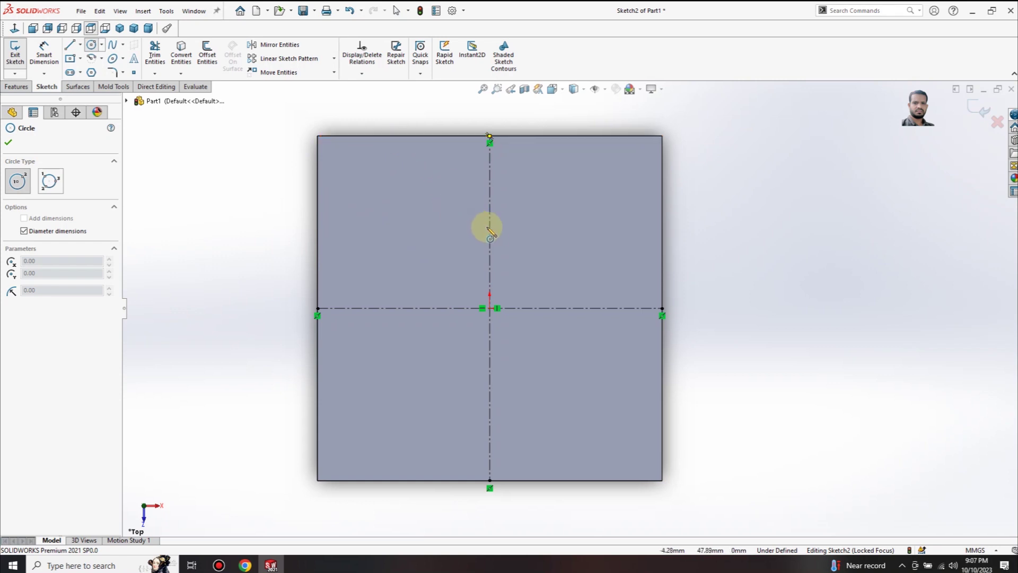
{"action": "left_click", "coordinate": [490, 308]}
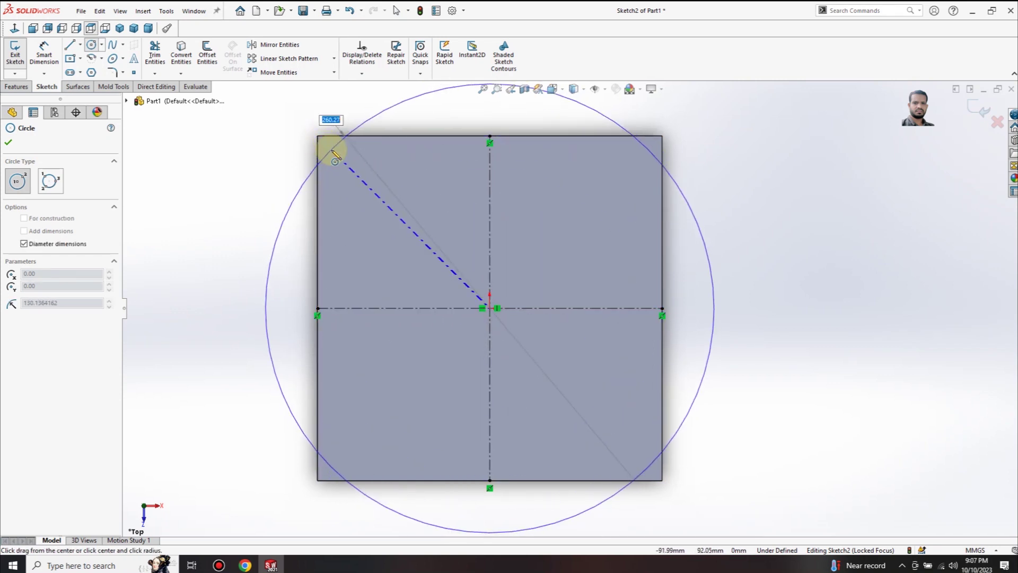
{"action": "key", "text": "Escape"}
Sketch diagonal centerlines from the origin to the two upper corners of the square face.
{"action": "left_click", "coordinate": [80, 45]}
{"action": "left_click", "coordinate": [96, 72]}
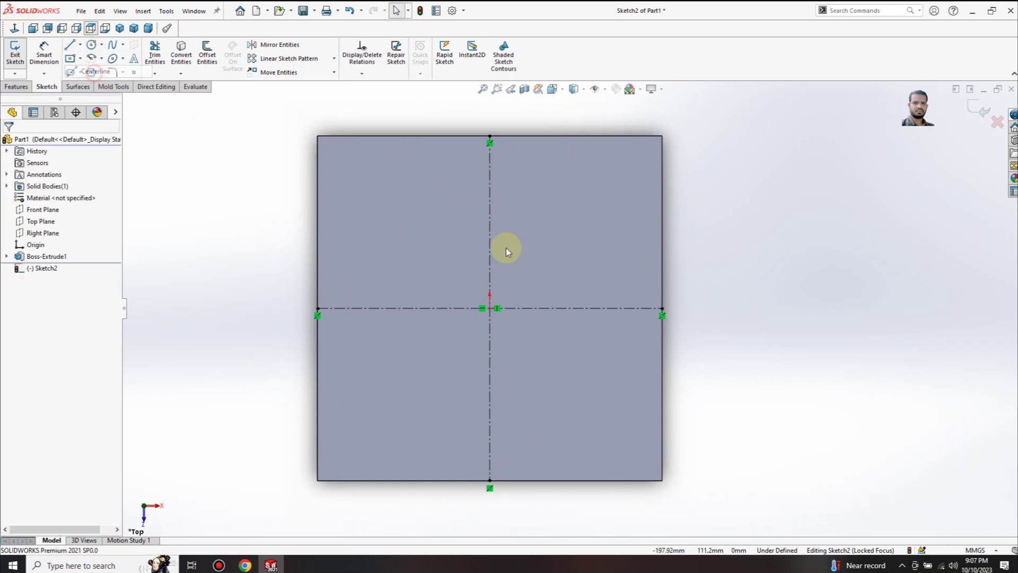
{"action": "left_click", "coordinate": [490, 308]}
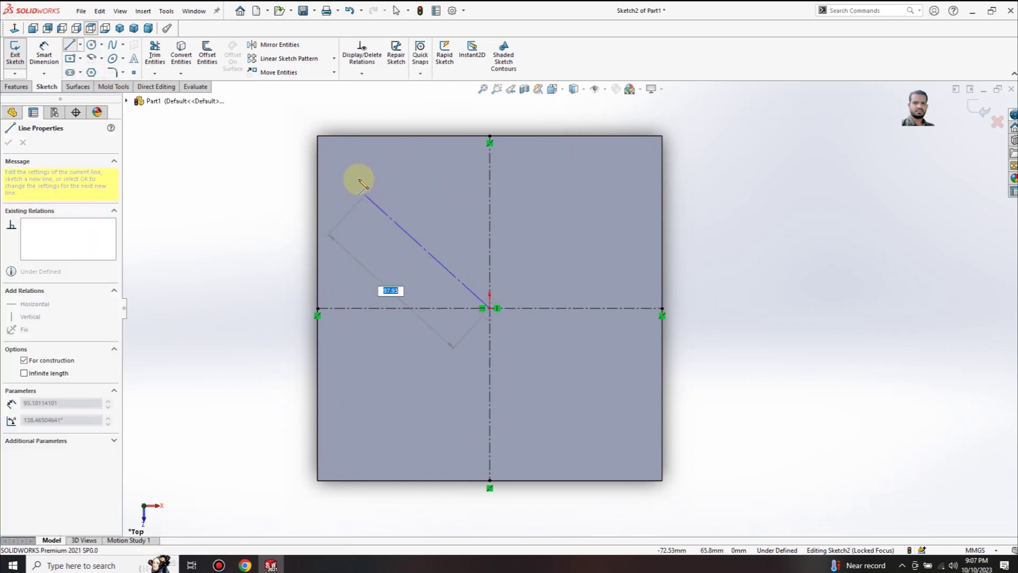
{"action": "double_click", "coordinate": [318, 137]}
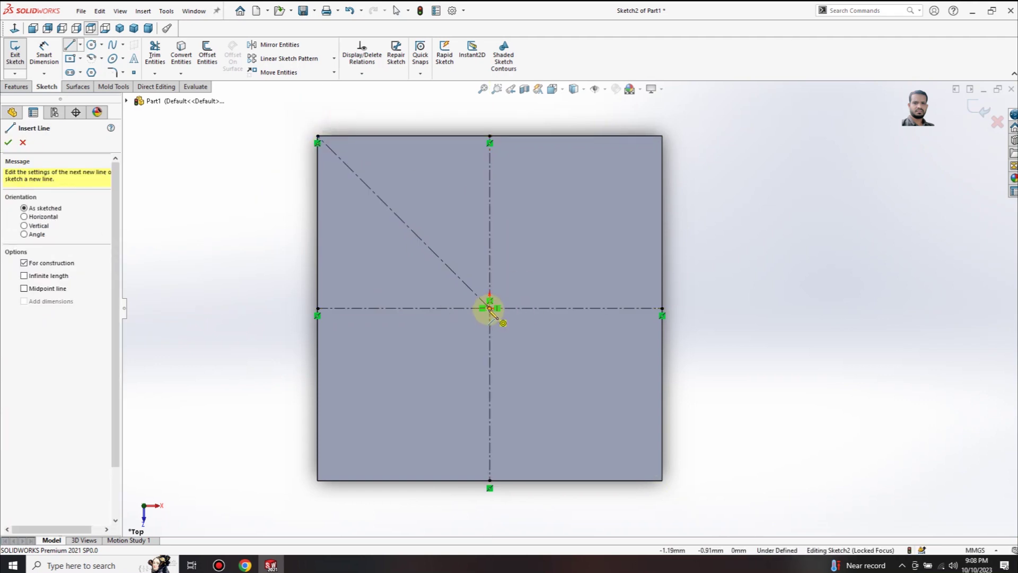
{"action": "left_click_drag", "start_coordinate": [490, 308], "coordinate": [662, 137]}
{"action": "double_click", "coordinate": [774, 114]}
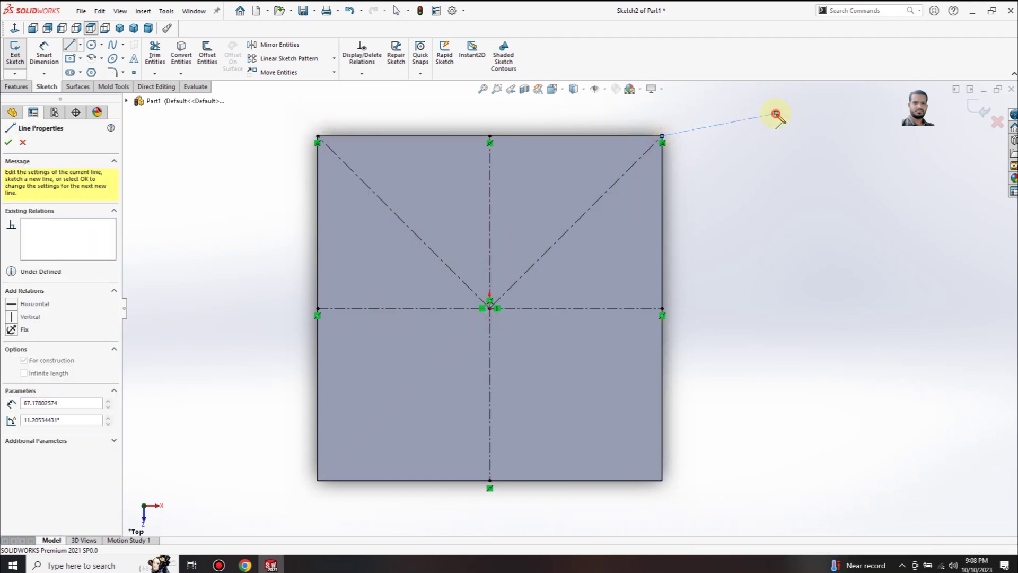
Sketch diagonal centerlines from the origin to the two lower corners of the square face.
{"action": "left_click", "coordinate": [490, 308]}
{"action": "left_click", "coordinate": [662, 480]}
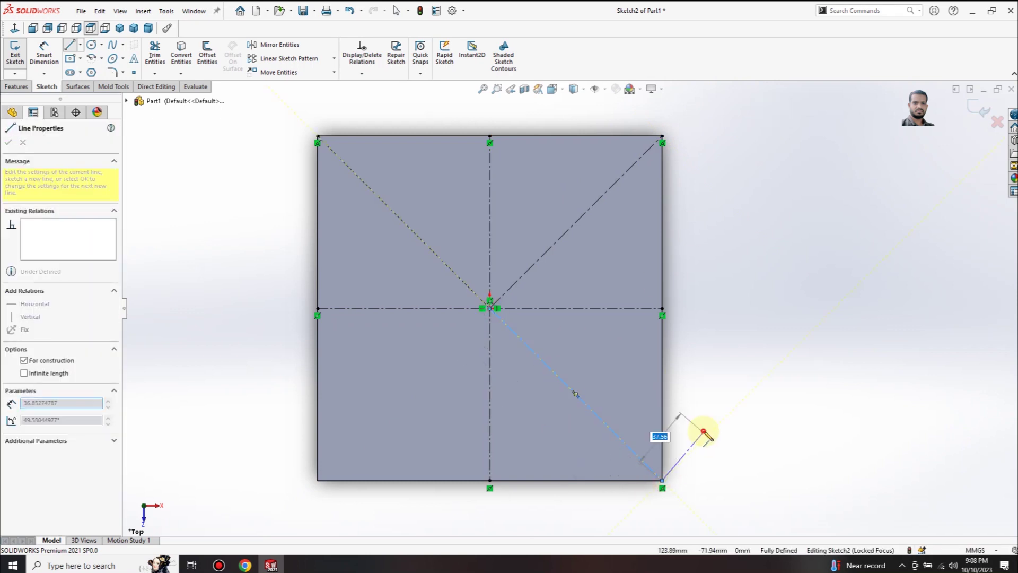
{"action": "double_click", "coordinate": [704, 431]}
{"action": "left_click", "coordinate": [490, 309]}
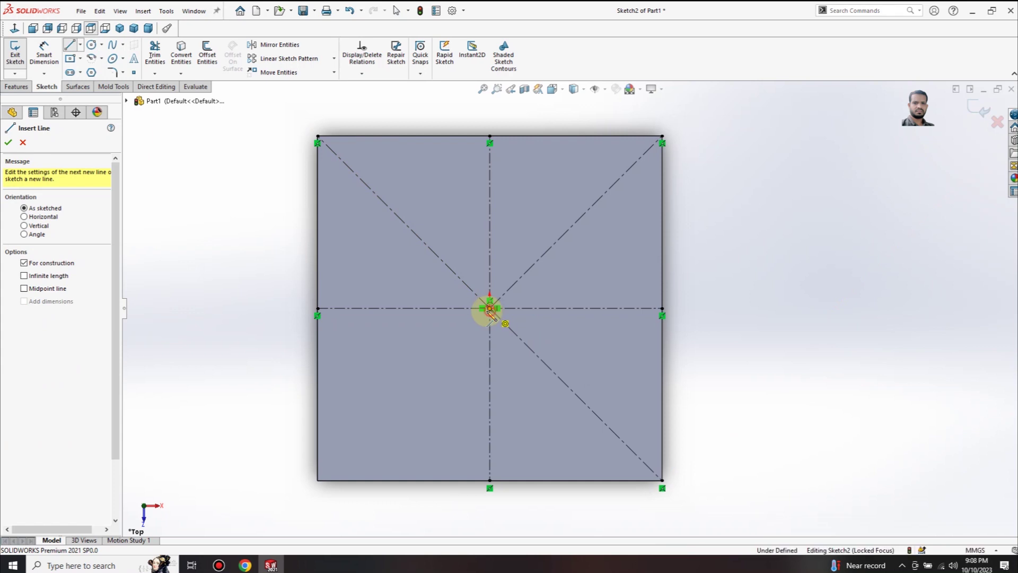
{"action": "left_click", "coordinate": [317, 480]}
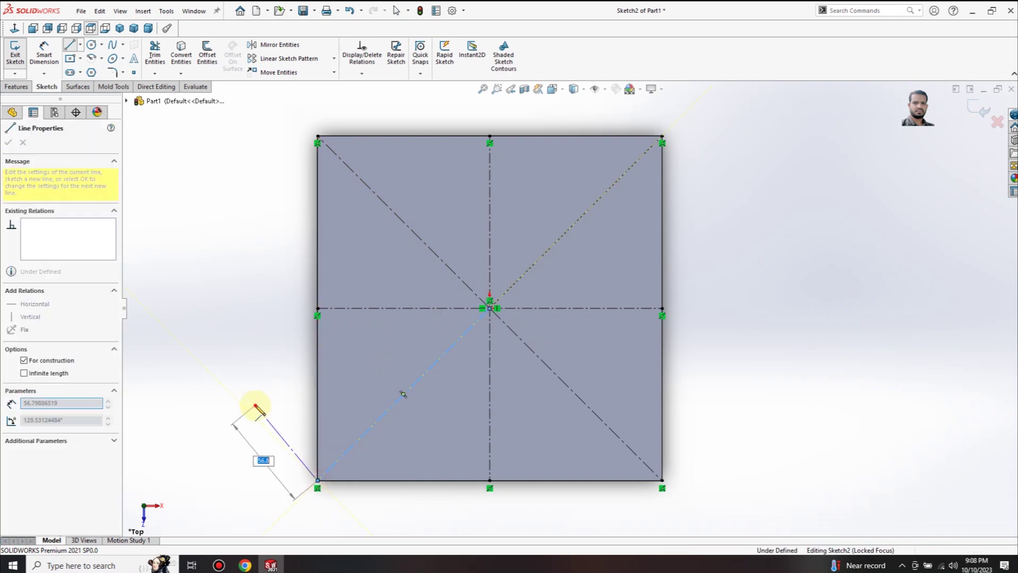
{"action": "double_click", "coordinate": [256, 406]}
{"action": "scroll", "coordinate": [522, 339], "scroll_direction": "up", "scroll_amount": 1}
{"action": "scroll", "coordinate": [552, 311], "scroll_direction": "down", "scroll_amount": 1}
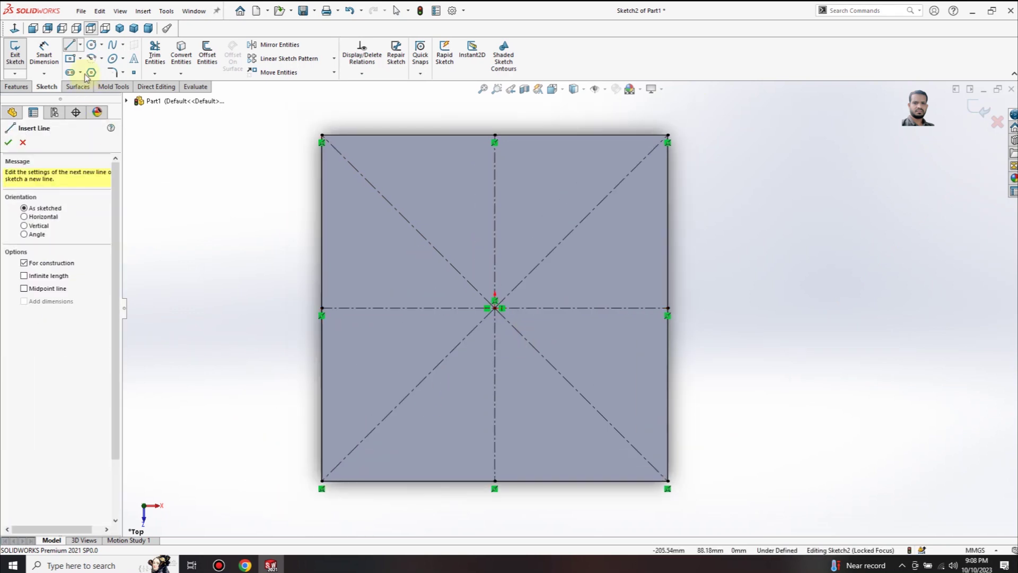
Sketch a circle about 65 mm in diameter centred on the midpoint of the upper-left diagonal centerline.
{"action": "left_click", "coordinate": [91, 45]}
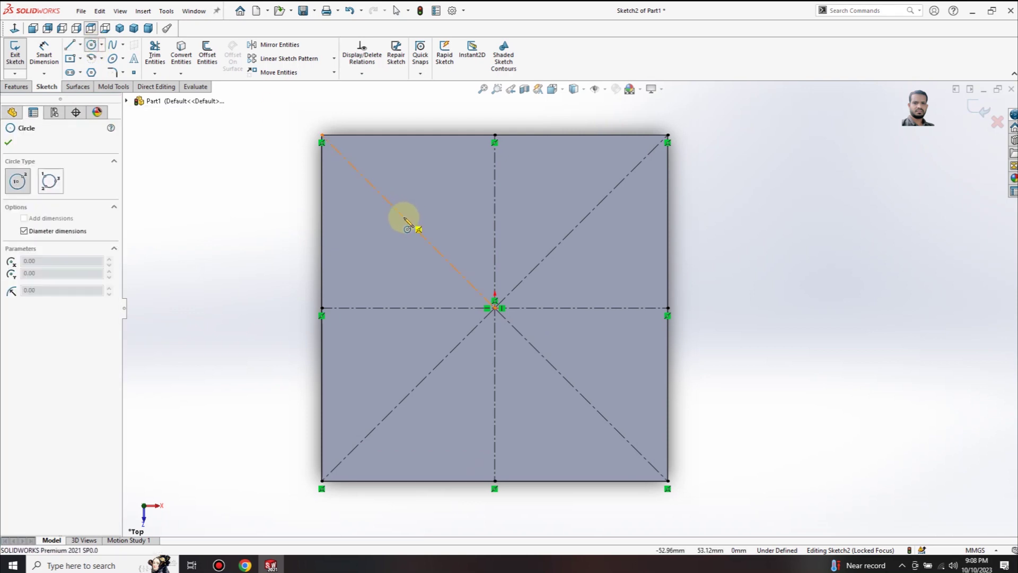
{"action": "left_click_drag", "start_coordinate": [409, 222], "coordinate": [436, 173]}
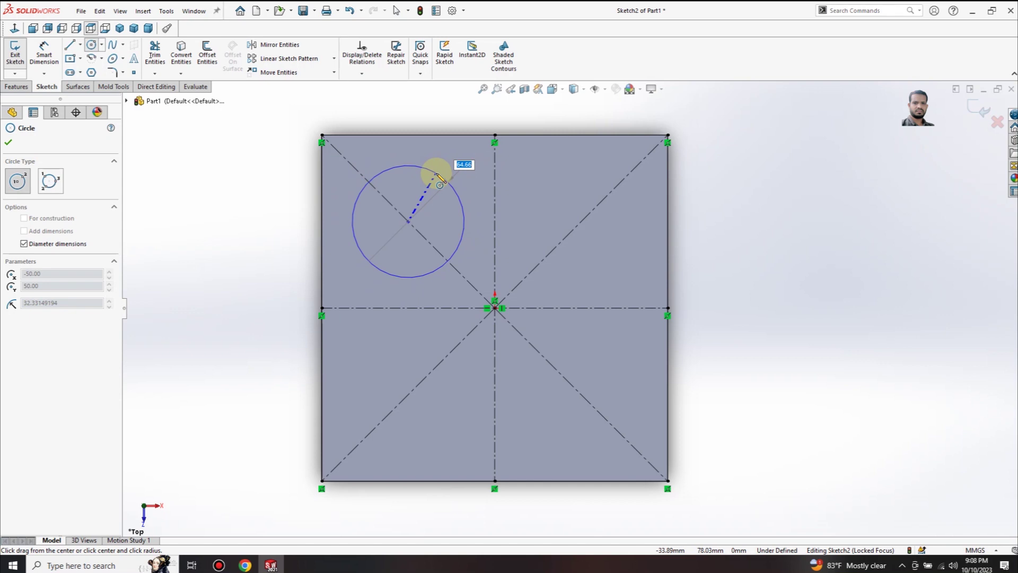
{"action": "left_click_drag", "start_coordinate": [436, 173], "coordinate": [435, 171]}
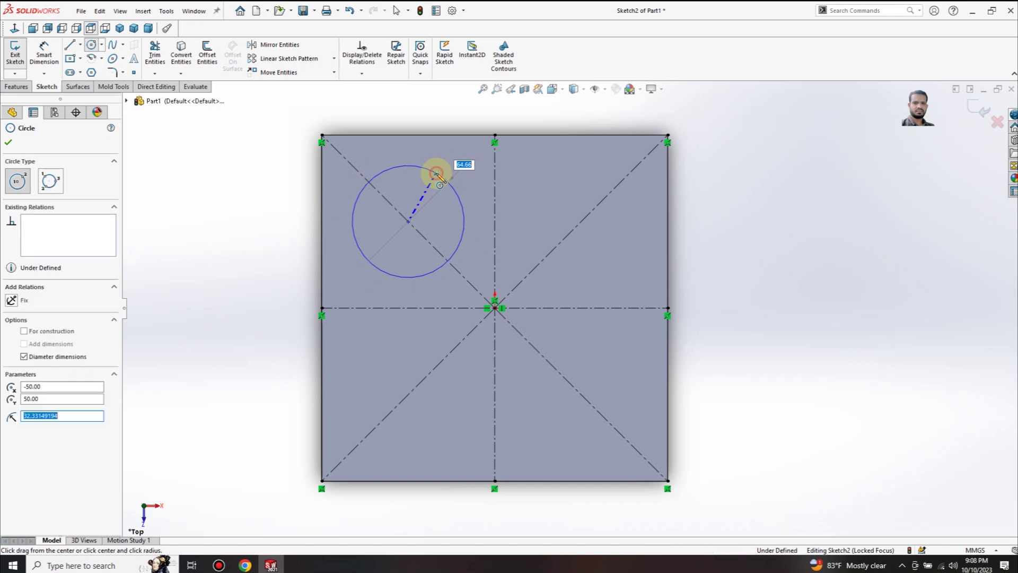
Dimension the upper-left circle's diameter to 70 mm.
{"action": "left_click", "coordinate": [44, 54]}
{"action": "left_click", "coordinate": [368, 182]}
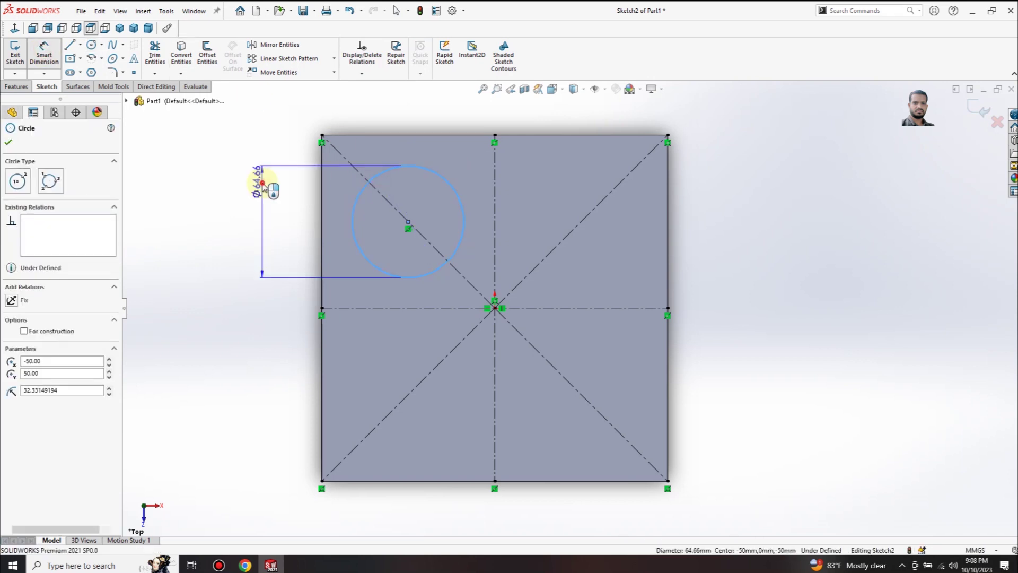
{"action": "left_click", "coordinate": [262, 186]}
{"action": "type", "text": "70"}
{"action": "key", "text": "Return"}
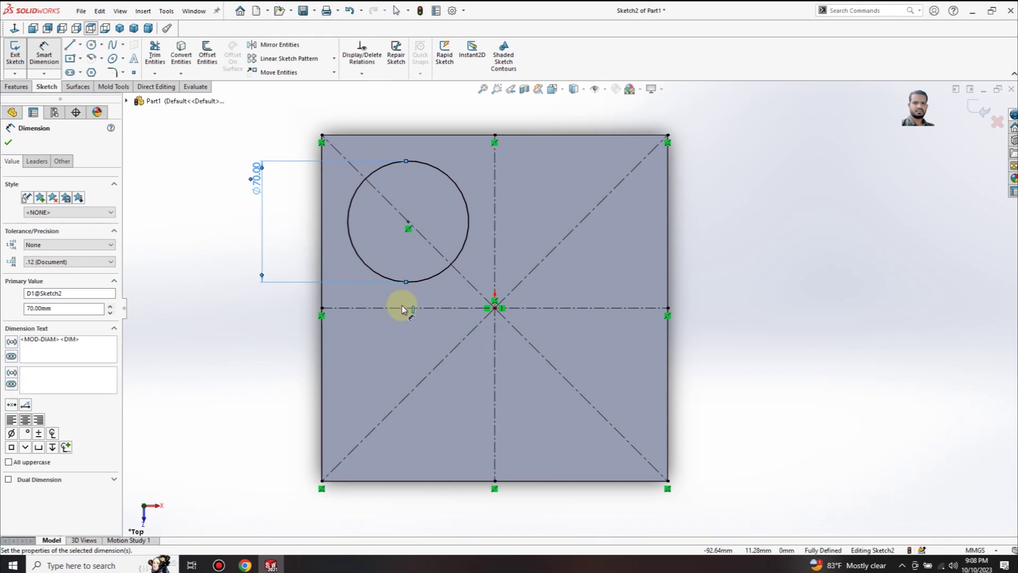
{"action": "key", "text": "Escape"}
Mirror the 70 mm circle about the vertical centerline, keeping the original.
{"action": "left_click", "coordinate": [284, 47]}
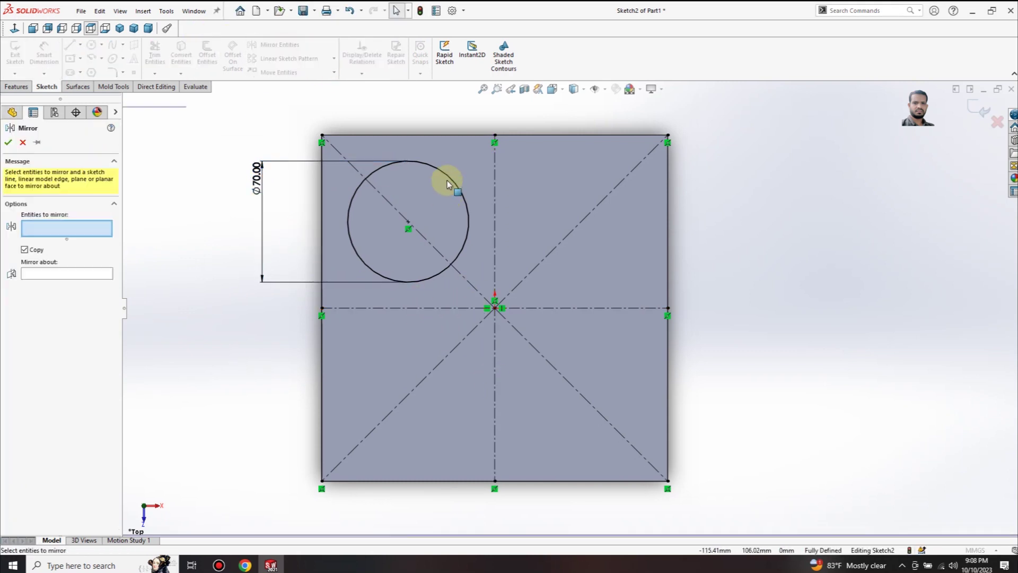
{"action": "left_click", "coordinate": [450, 177]}
{"action": "left_click", "coordinate": [67, 274]}
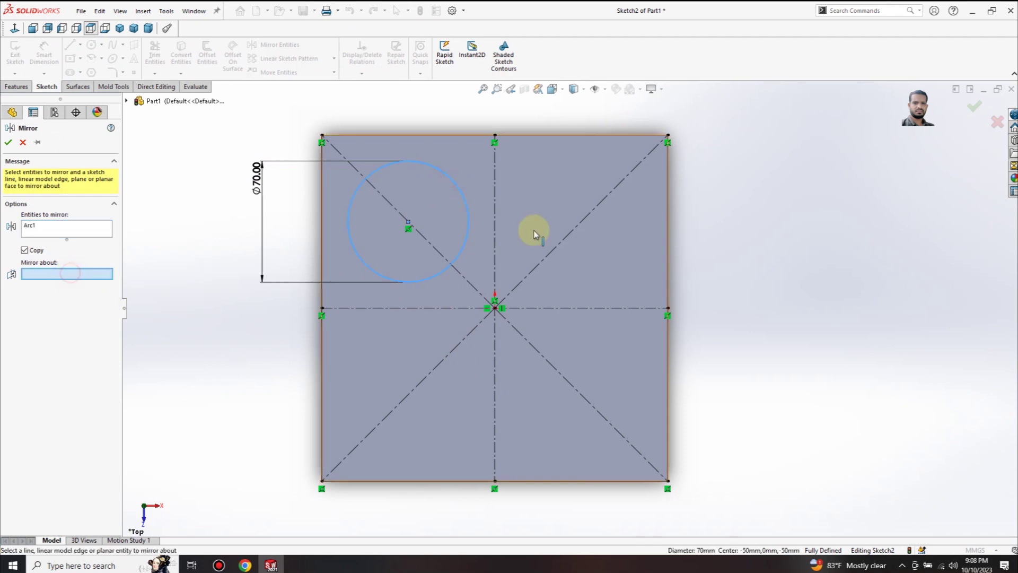
{"action": "left_click", "coordinate": [494, 159]}
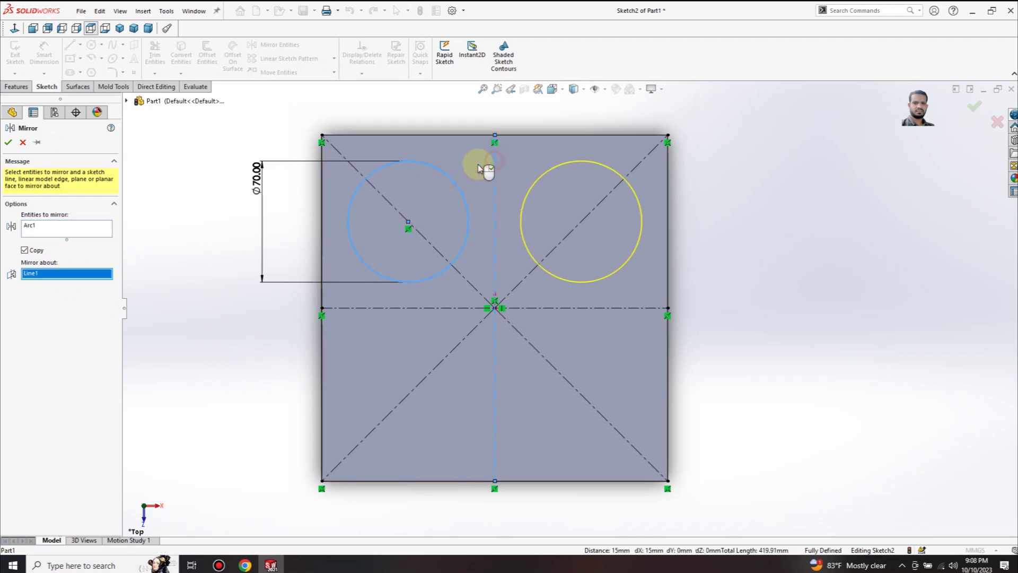
{"action": "left_click", "coordinate": [8, 143]}
Mirror the two upper 70 mm circles about the horizontal centerline, keeping the originals.
{"action": "left_click", "coordinate": [276, 44]}
{"action": "left_click", "coordinate": [429, 169]}
{"action": "left_click", "coordinate": [572, 164]}
{"action": "left_click", "coordinate": [64, 282]}
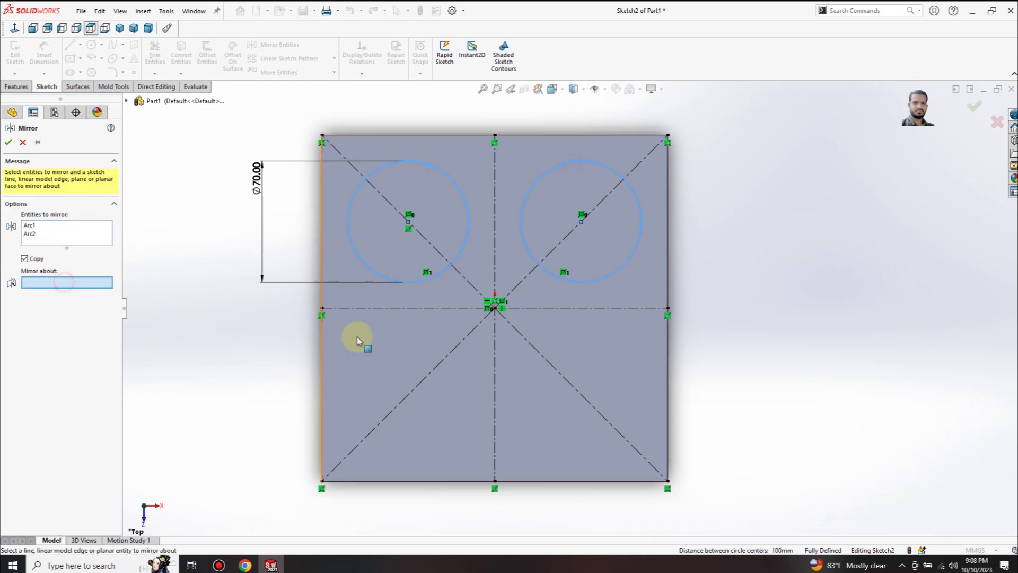
{"action": "left_click", "coordinate": [364, 308]}
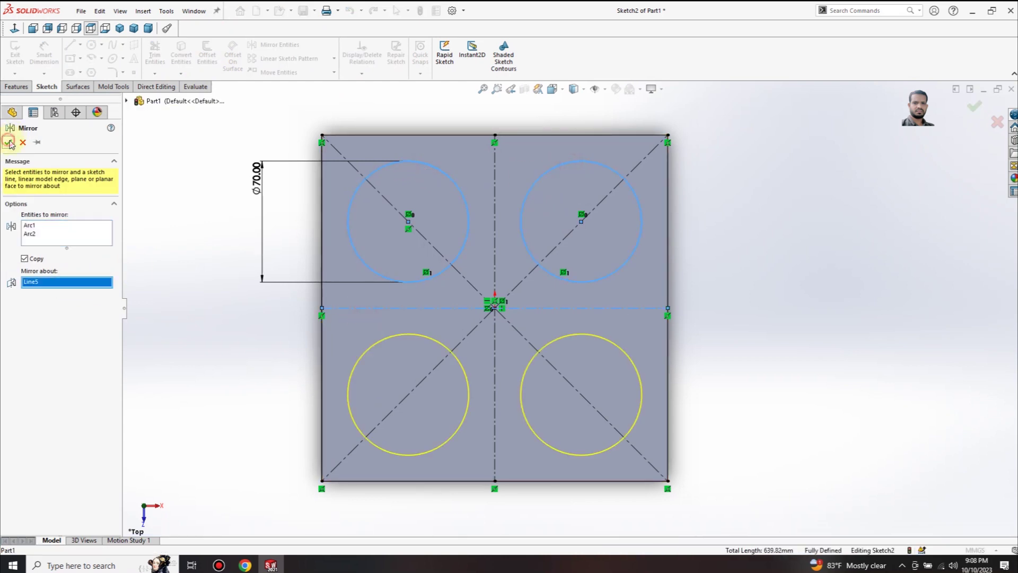
{"action": "left_click", "coordinate": [8, 143]}
Start an Extruded Cut from the four-circle sketch with a blind depth of 20 mm.
{"action": "middle_click_drag", "start_coordinate": [477, 292], "coordinate": [503, 156]}
{"action": "scroll", "coordinate": [576, 326], "scroll_direction": "down", "scroll_amount": 2}
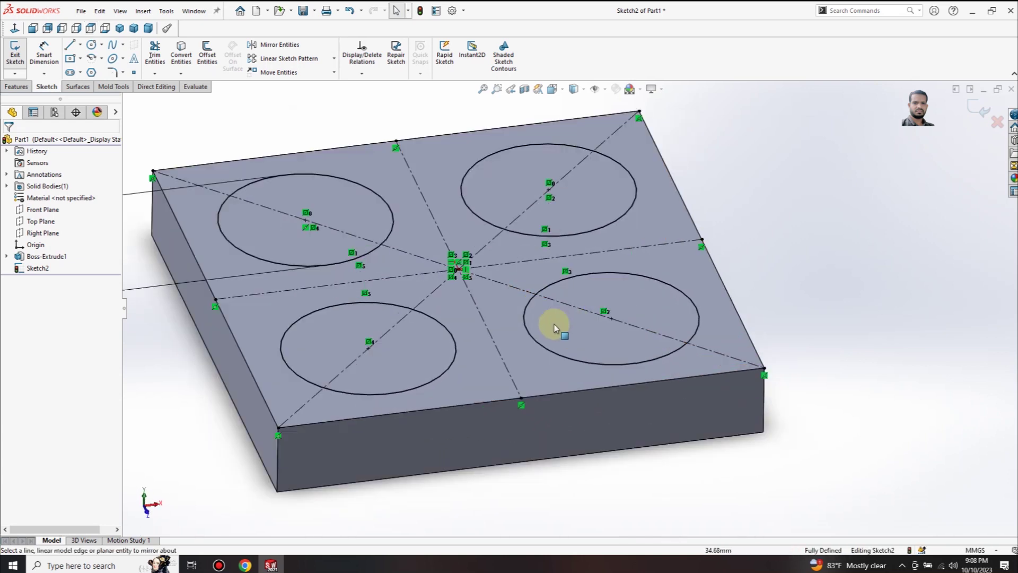
{"action": "left_click", "coordinate": [19, 87]}
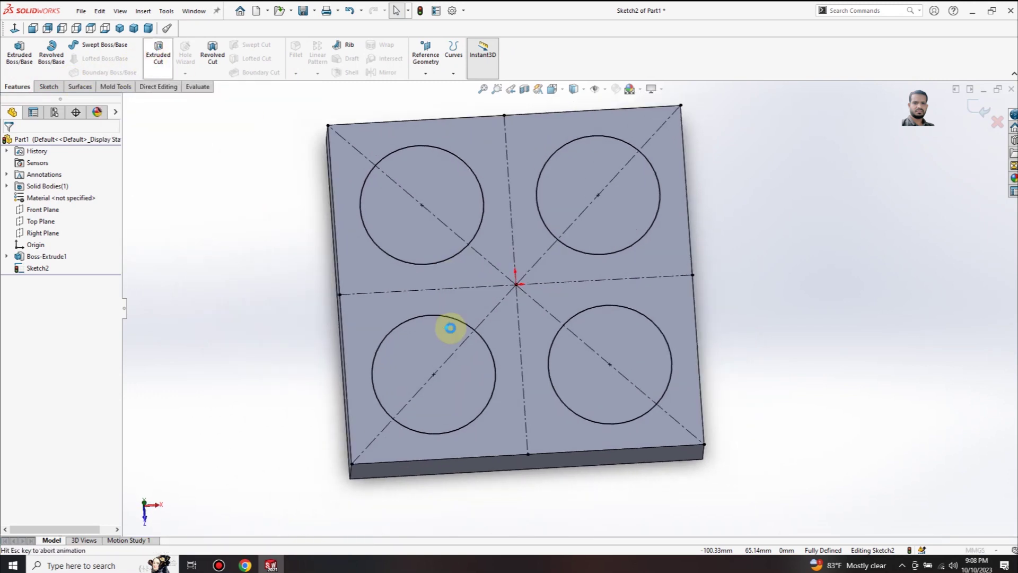
{"action": "mouse_move", "coordinate": [497, 287]}
{"action": "middle_mouse_down"}
{"action": "mouse_move", "coordinate": [528, 136]}
{"action": "mouse_move", "coordinate": [546, 137]}
{"action": "middle_mouse_up"}
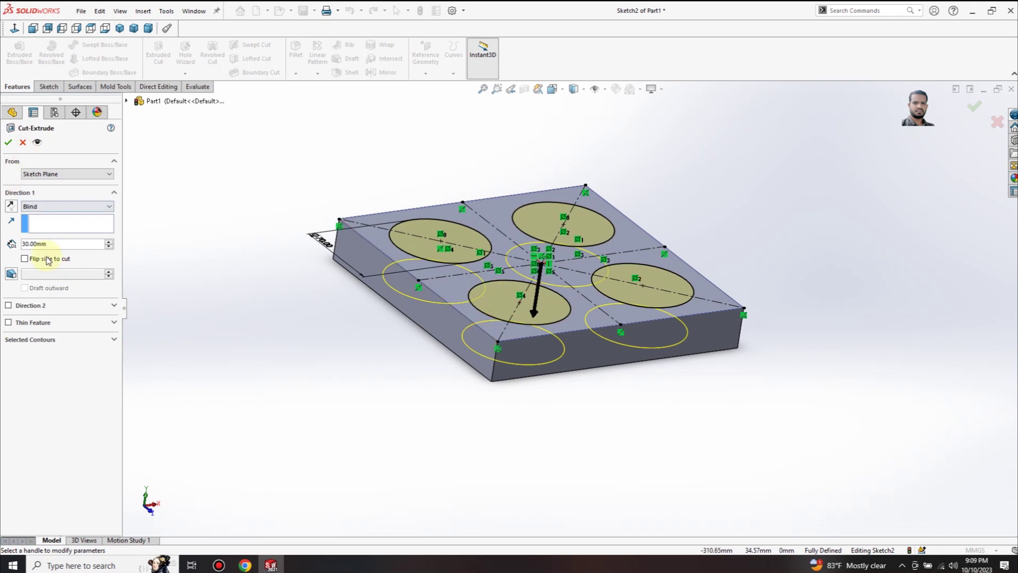
{"action": "left_click", "coordinate": [109, 247]}
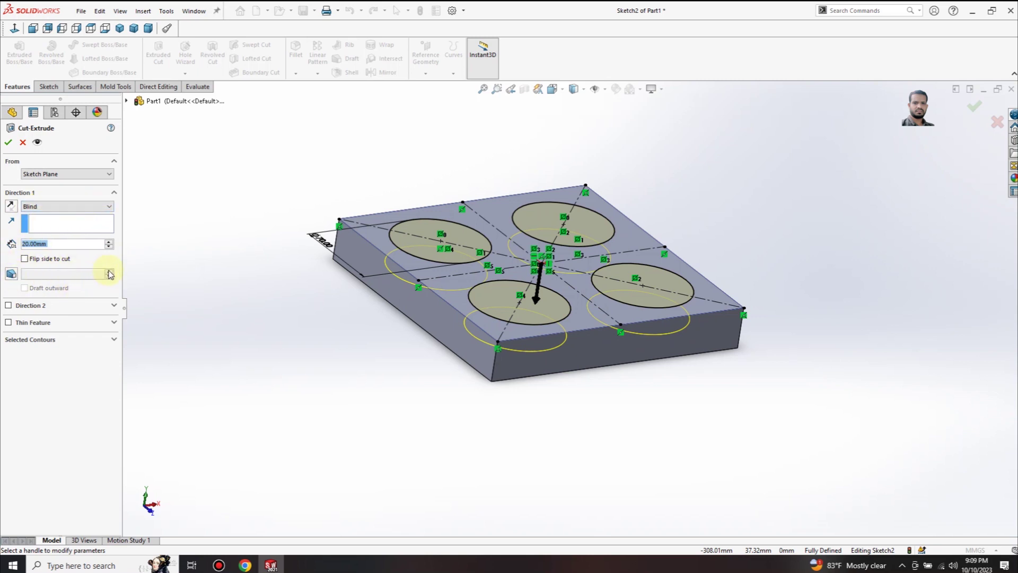
Add a 25-degree inward draft to the cut and apply it to form four tapered pockets.
{"action": "left_click", "coordinate": [11, 274]}
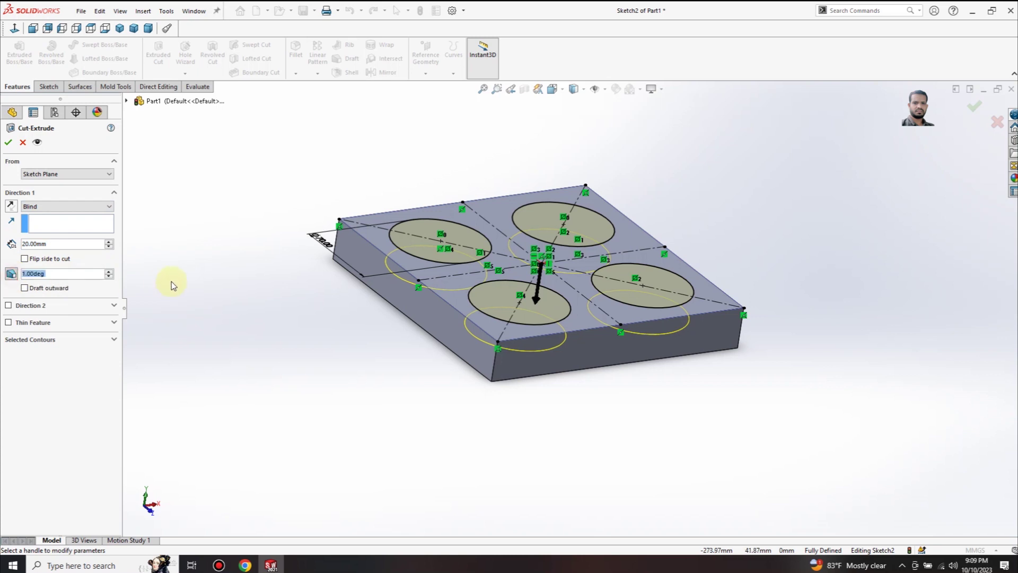
{"action": "left_click", "coordinate": [110, 271]}
{"action": "left_click", "coordinate": [110, 271]}
{"action": "left_click", "coordinate": [110, 271]}
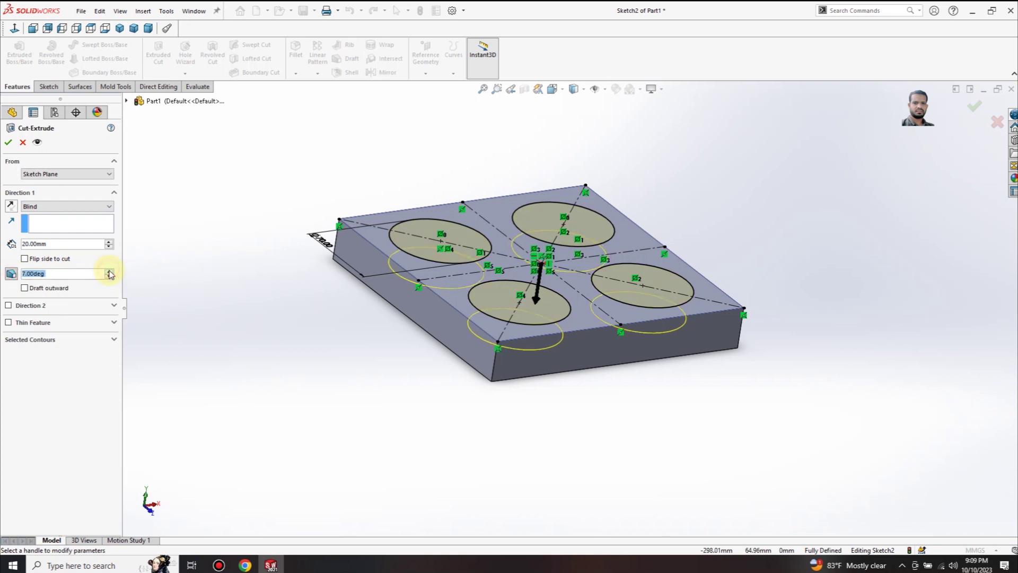
{"action": "middle_click_drag", "start_coordinate": [557, 278], "coordinate": [509, 263]}
{"action": "scroll", "coordinate": [509, 263], "scroll_direction": "down", "scroll_amount": 1}
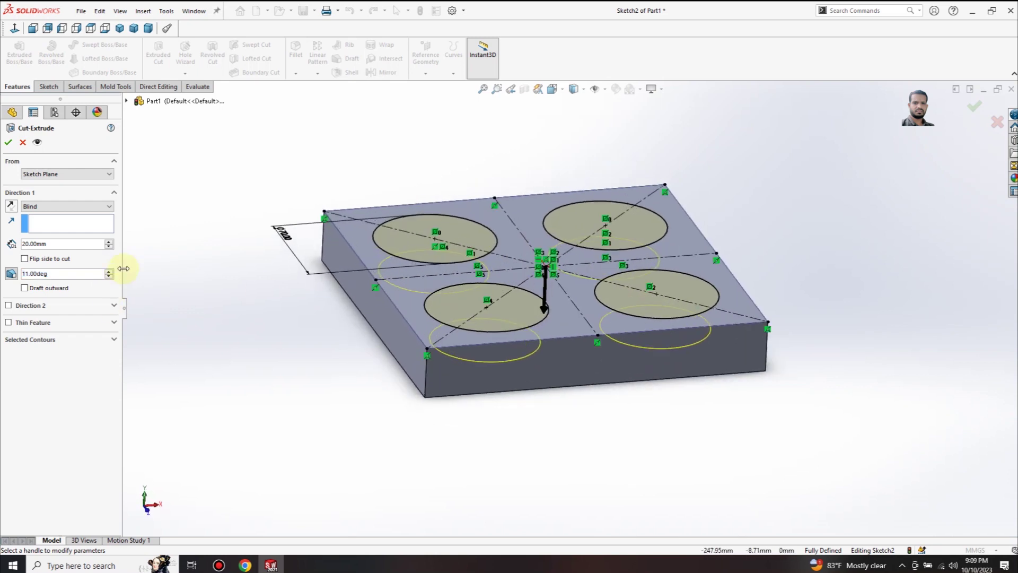
{"action": "left_click", "coordinate": [109, 271]}
{"action": "left_click", "coordinate": [110, 271]}
{"action": "left_click", "coordinate": [109, 271]}
{"action": "left_click", "coordinate": [109, 271]}
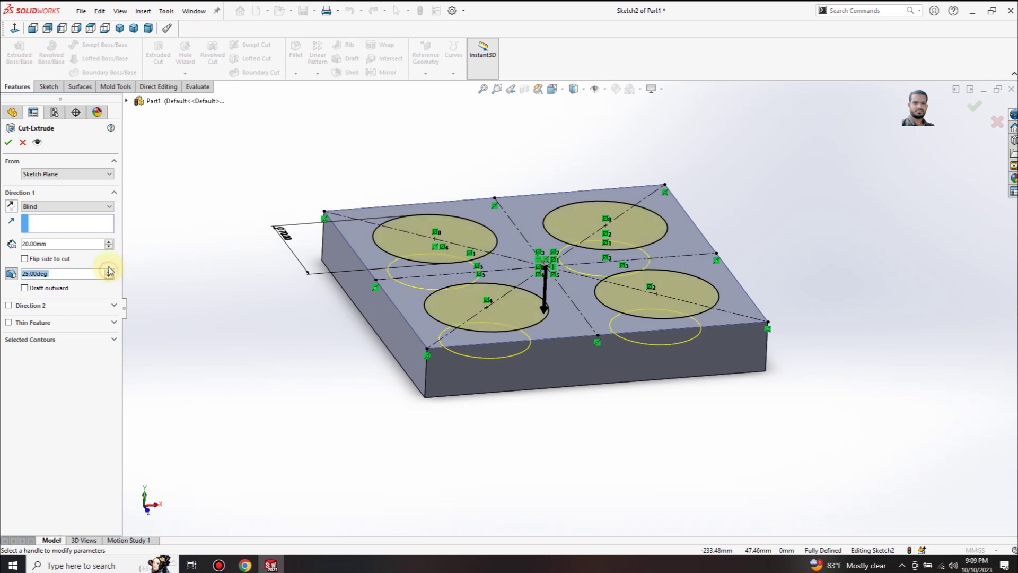
{"action": "left_click", "coordinate": [12, 144]}
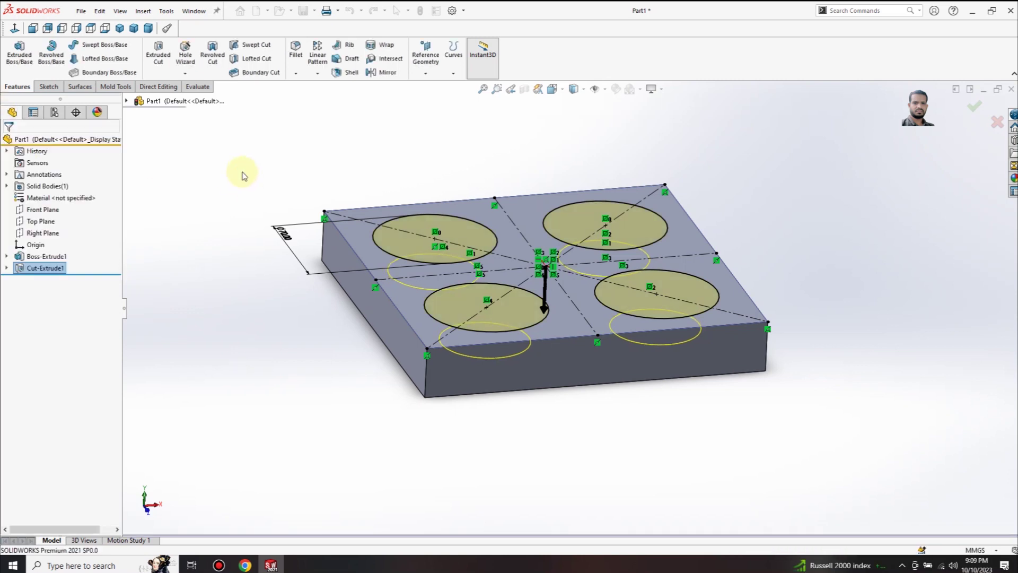
Start a fillet on the bottom edge of the upper-left pocket with full preview and a 30 mm radius.
{"action": "middle_click_drag", "start_coordinate": [377, 182], "coordinate": [432, 249]}
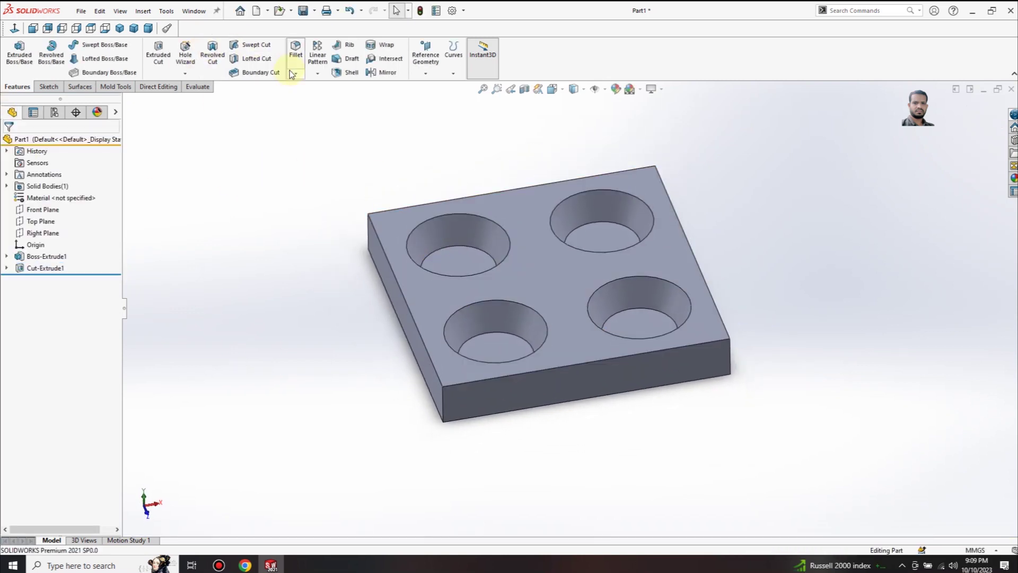
{"action": "left_click", "coordinate": [301, 57]}
{"action": "left_click", "coordinate": [463, 246]}
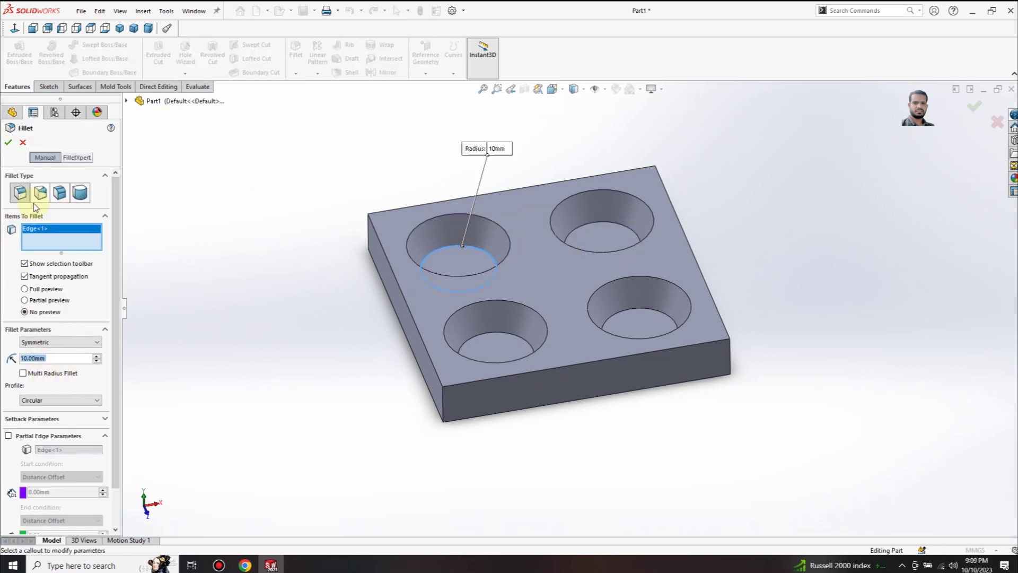
{"action": "left_click", "coordinate": [25, 289]}
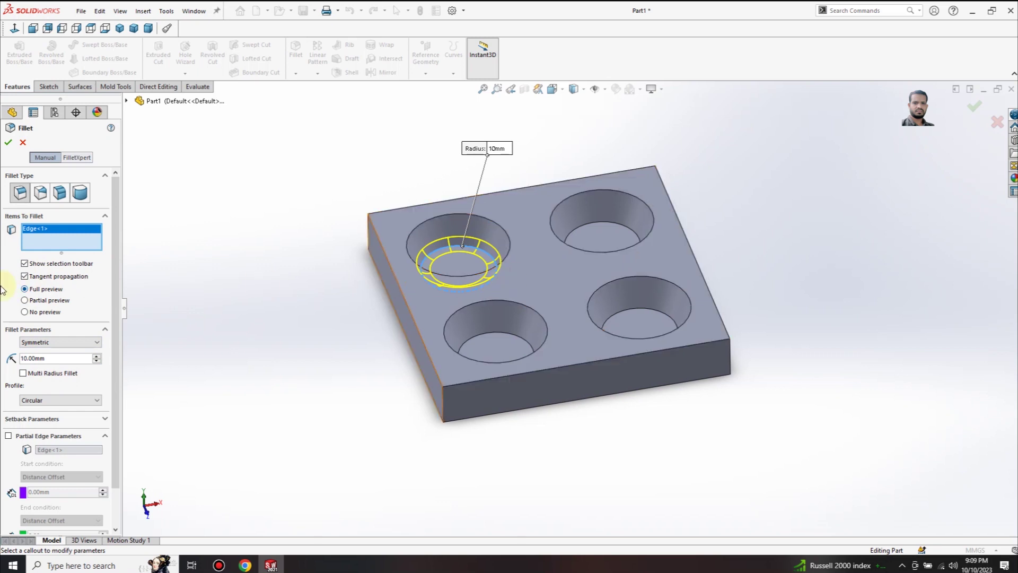
{"action": "left_click", "coordinate": [97, 356]}
{"action": "left_click", "coordinate": [97, 355]}
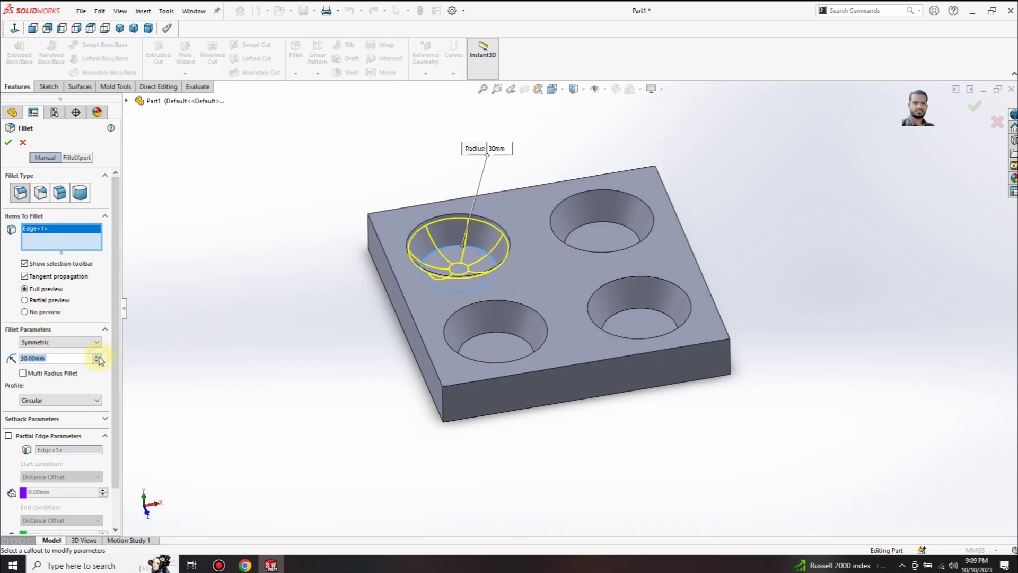
Add the floor faces of the other three pockets to the fillet and apply it.
{"action": "left_click", "coordinate": [596, 234]}
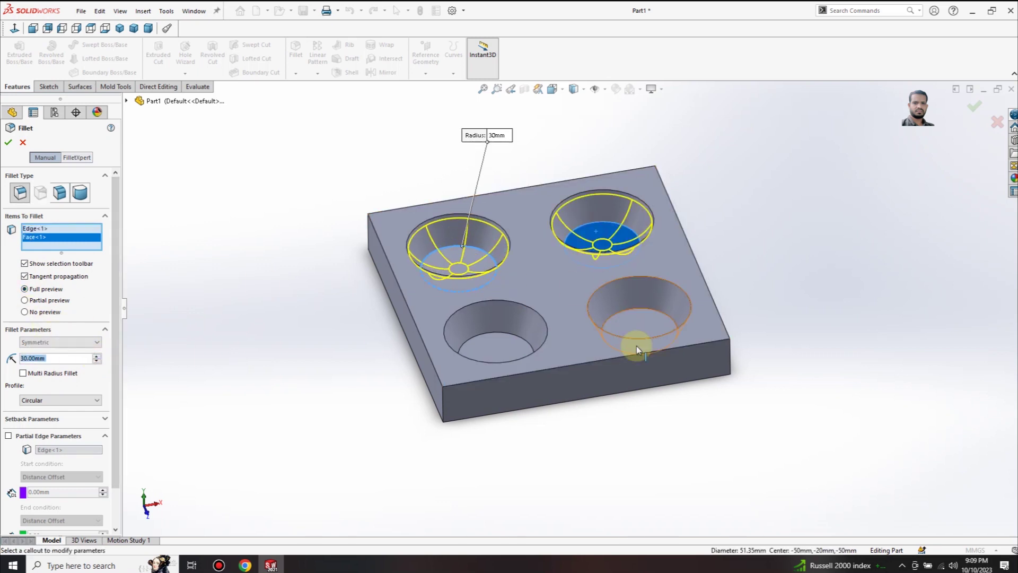
{"action": "left_click", "coordinate": [645, 305]}
{"action": "left_click", "coordinate": [646, 303]}
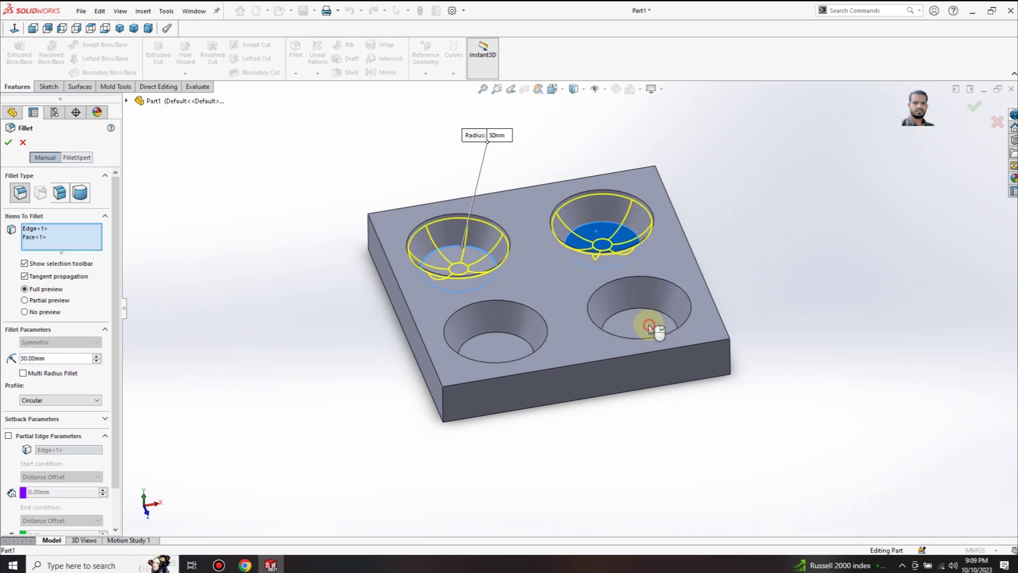
{"action": "left_click", "coordinate": [648, 325]}
{"action": "left_click", "coordinate": [485, 340]}
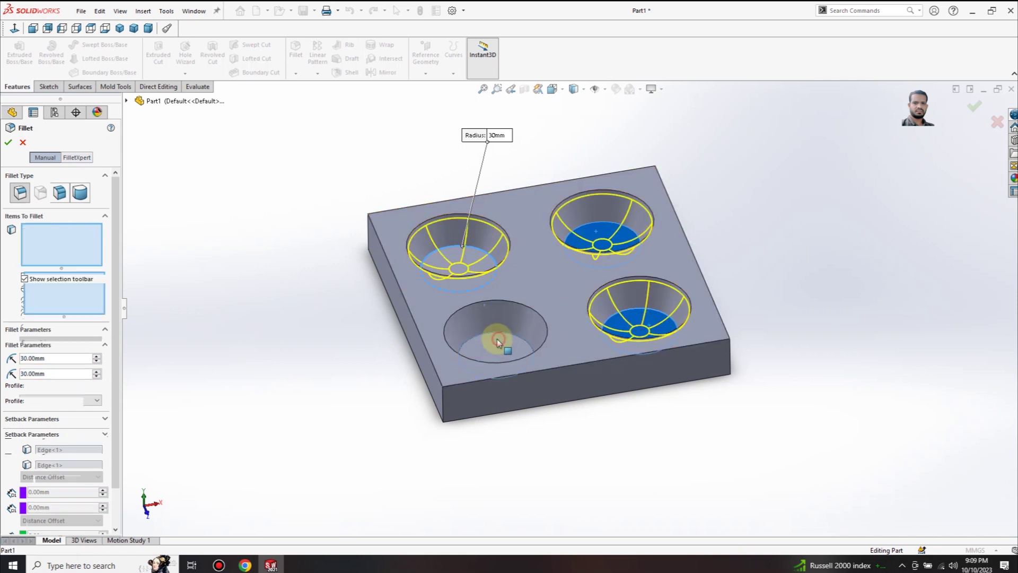
{"action": "left_click", "coordinate": [7, 142]}
Set the radius of the existing pocket fillet to 20 mm.
{"action": "middle_click_drag", "start_coordinate": [432, 227], "coordinate": [470, 260]}
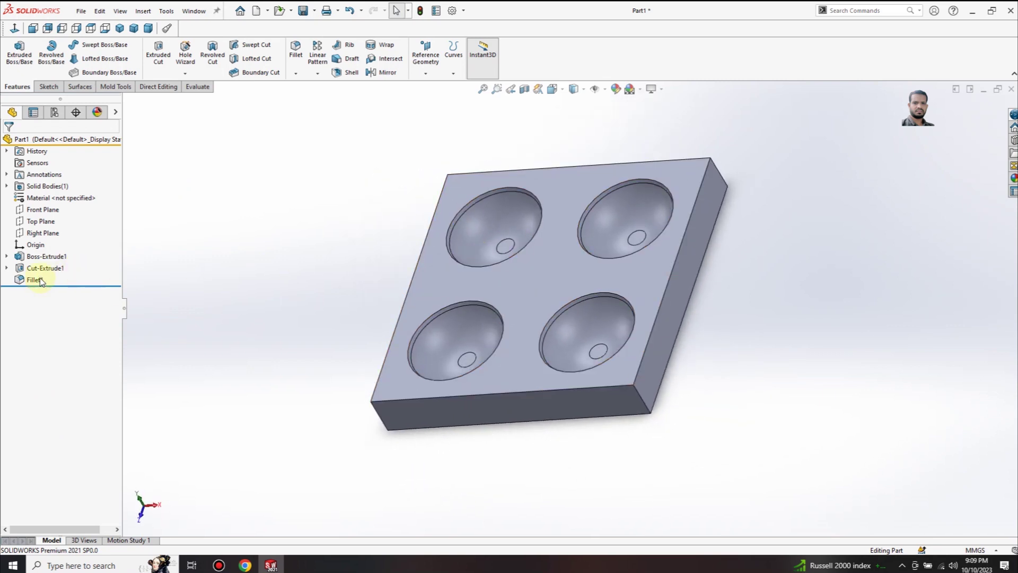
{"action": "left_click", "coordinate": [38, 278]}
{"action": "left_click", "coordinate": [68, 250]}
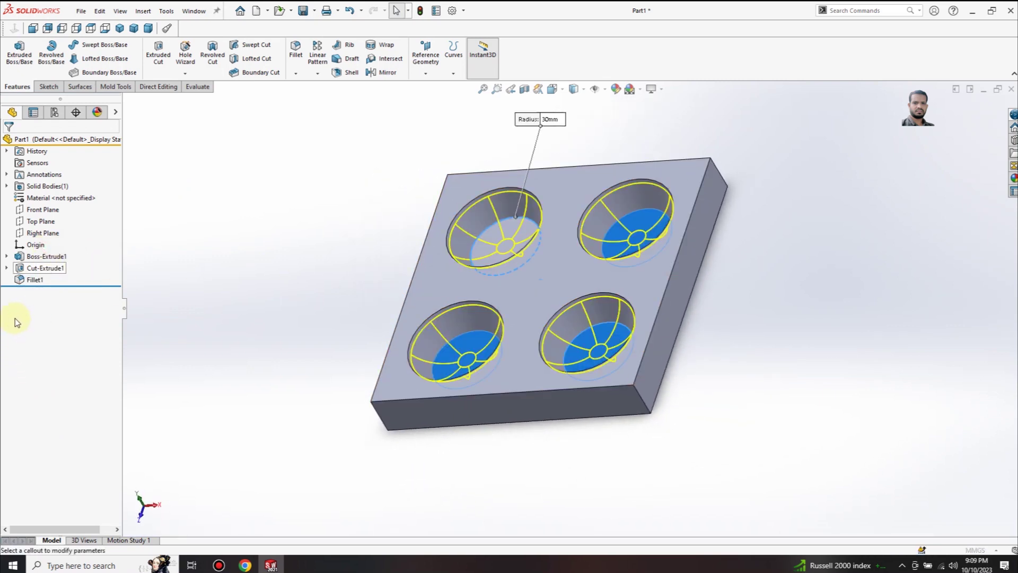
{"action": "left_click", "coordinate": [97, 359]}
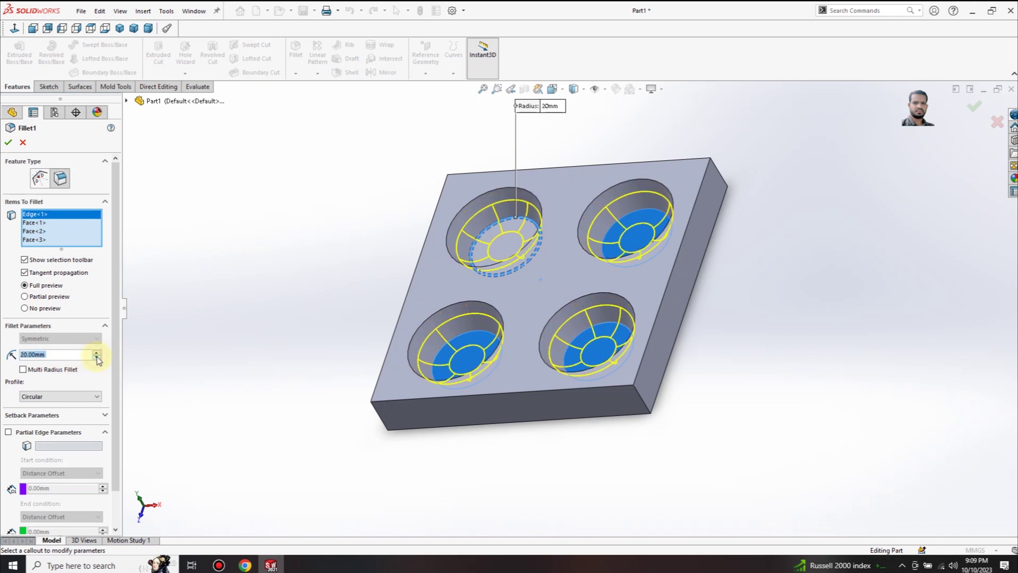
{"action": "left_click", "coordinate": [9, 145]}
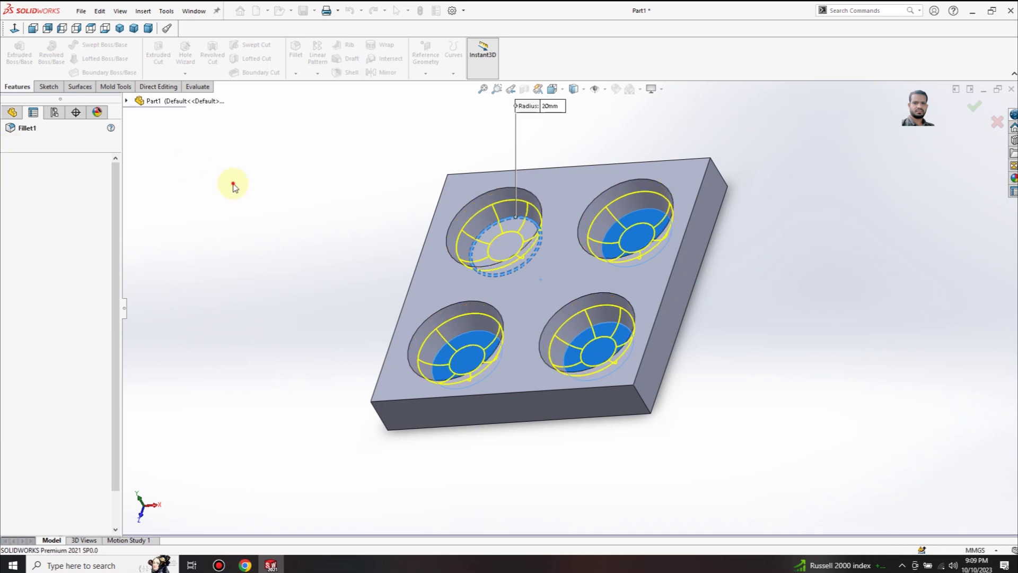
Examine the four filleted pockets in a view straight down on the block's top face.
{"action": "middle_click_drag", "start_coordinate": [500, 266], "coordinate": [541, 411]}
{"action": "left_click", "coordinate": [15, 29]}
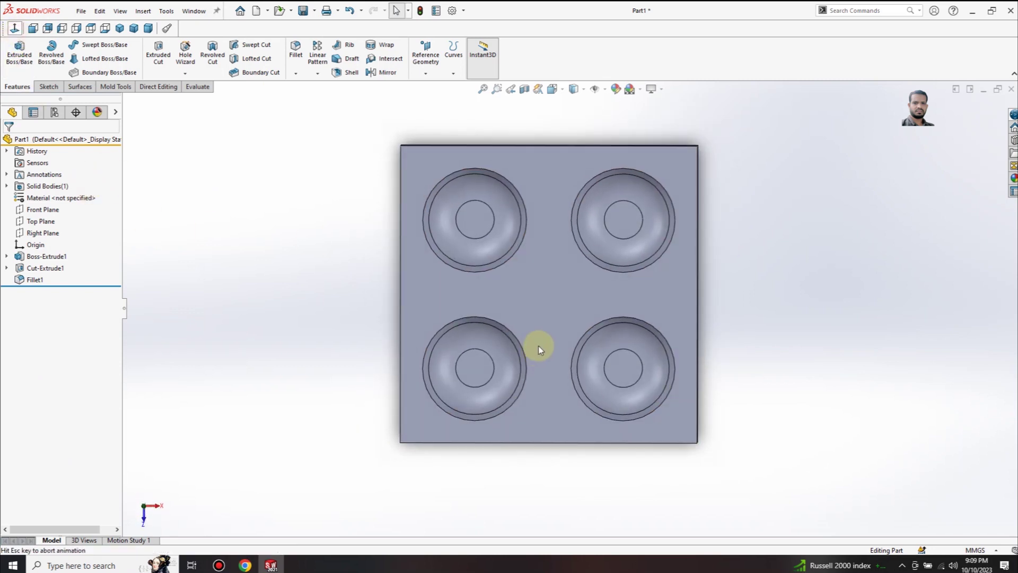
{"action": "scroll", "coordinate": [538, 352], "scroll_direction": "up", "scroll_amount": 3}
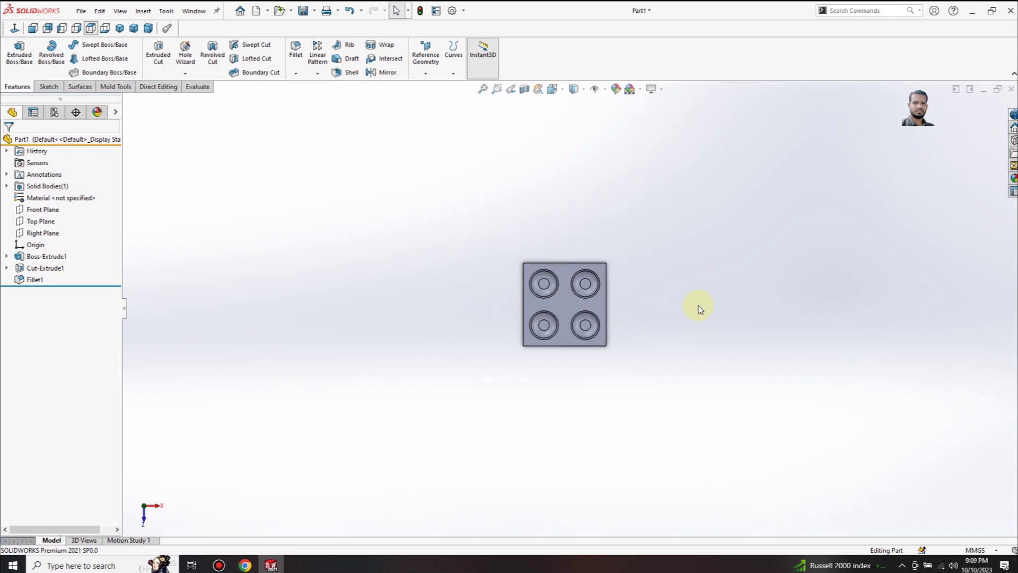
{"action": "scroll", "coordinate": [579, 281], "scroll_direction": "down", "scroll_amount": 2}
{"action": "scroll", "coordinate": [362, 323], "scroll_direction": "down", "scroll_amount": 3}
{"action": "scroll", "coordinate": [475, 310], "scroll_direction": "up", "scroll_amount": 5}
{"action": "scroll", "coordinate": [499, 281], "scroll_direction": "down", "scroll_amount": 2}
{"action": "scroll", "coordinate": [505, 279], "scroll_direction": "up", "scroll_amount": 1}
{"action": "scroll", "coordinate": [505, 280], "scroll_direction": "down", "scroll_amount": 2}
{"action": "scroll", "coordinate": [413, 285], "scroll_direction": "up", "scroll_amount": 1}
{"action": "scroll", "coordinate": [456, 281], "scroll_direction": "down", "scroll_amount": 1}
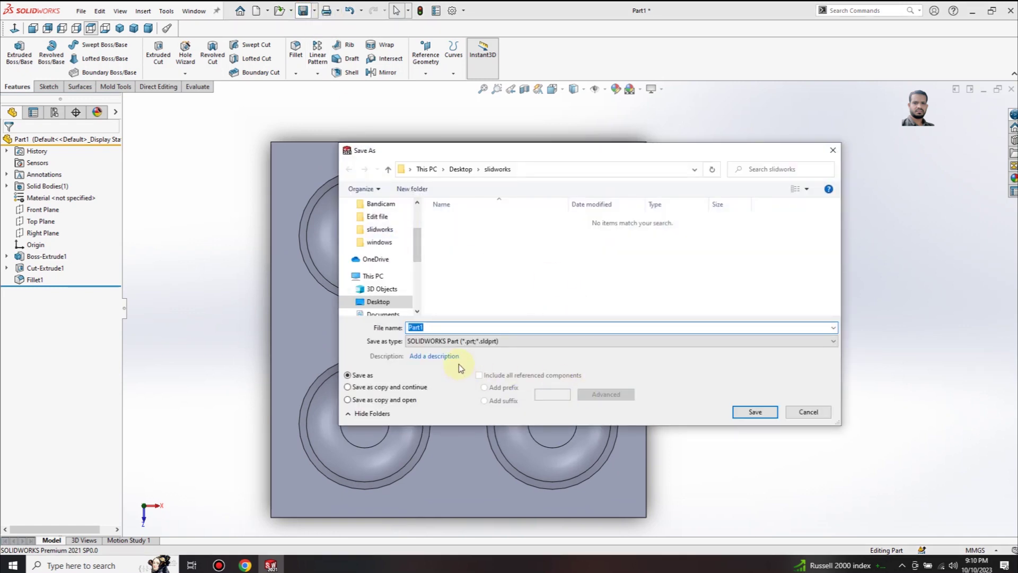
Save the part as "4 pocket" in the slidworks folder on the Desktop.
{"action": "type", "text": "4 po"}
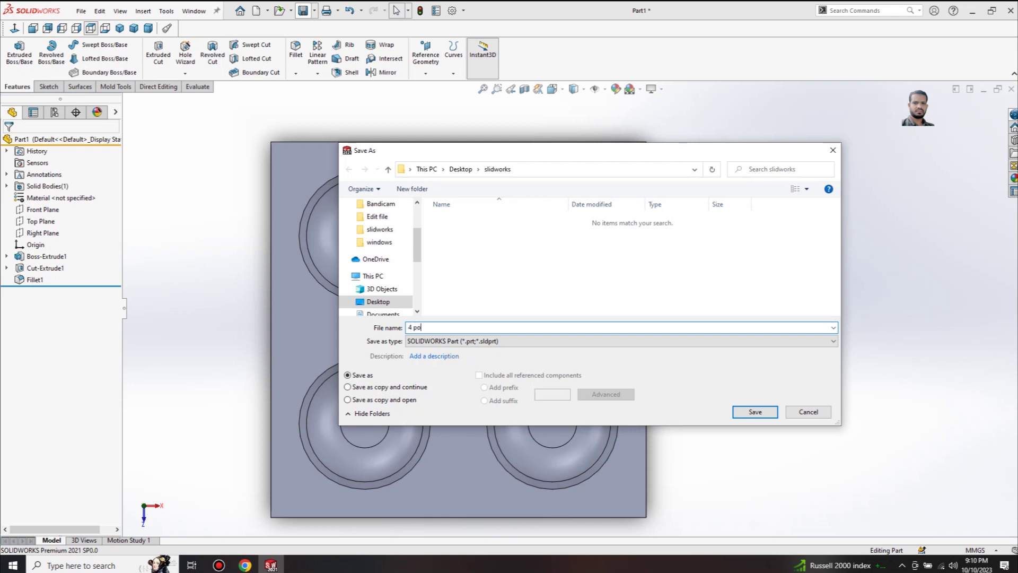
{"action": "type", "text": "cket"}
{"action": "key", "text": "Return"}
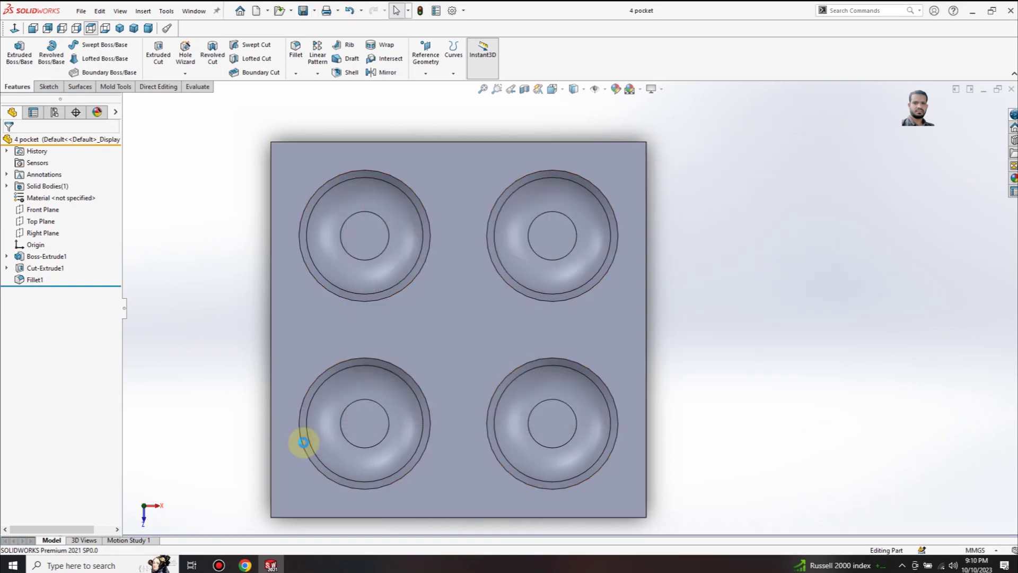
Start a new sketch on the block's top face between the pockets.
{"action": "scroll", "coordinate": [522, 373], "scroll_direction": "up", "scroll_amount": 4}
{"action": "scroll", "coordinate": [575, 364], "scroll_direction": "down", "scroll_amount": 3}
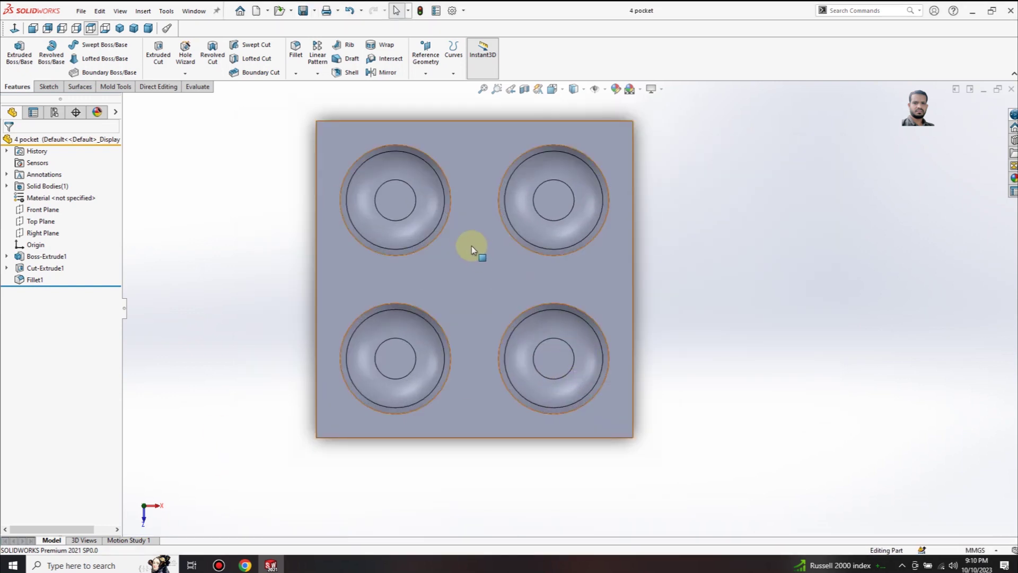
{"action": "right_click", "coordinate": [487, 280]}
{"action": "left_click", "coordinate": [513, 264]}
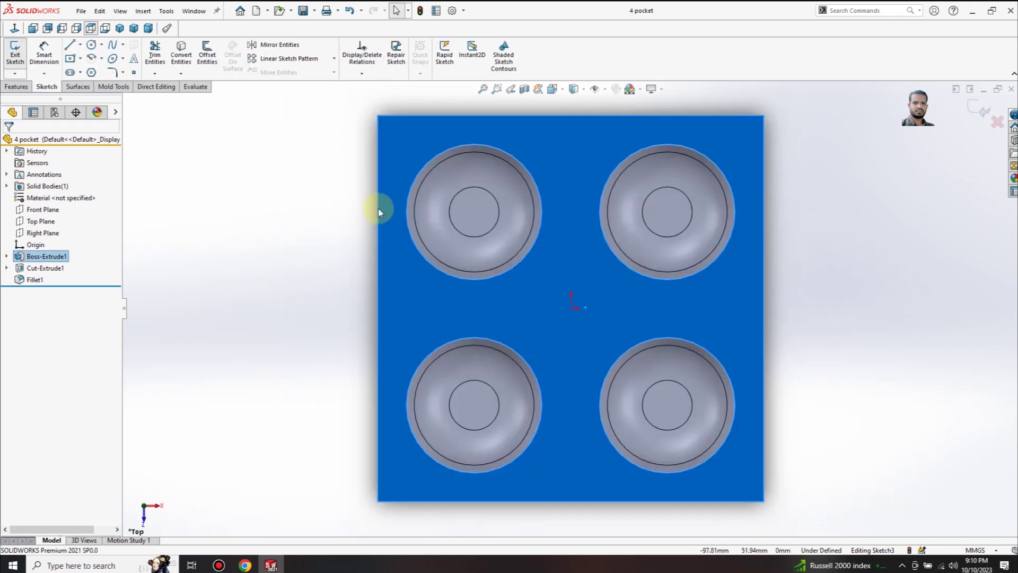
{"action": "left_click", "coordinate": [577, 202]}
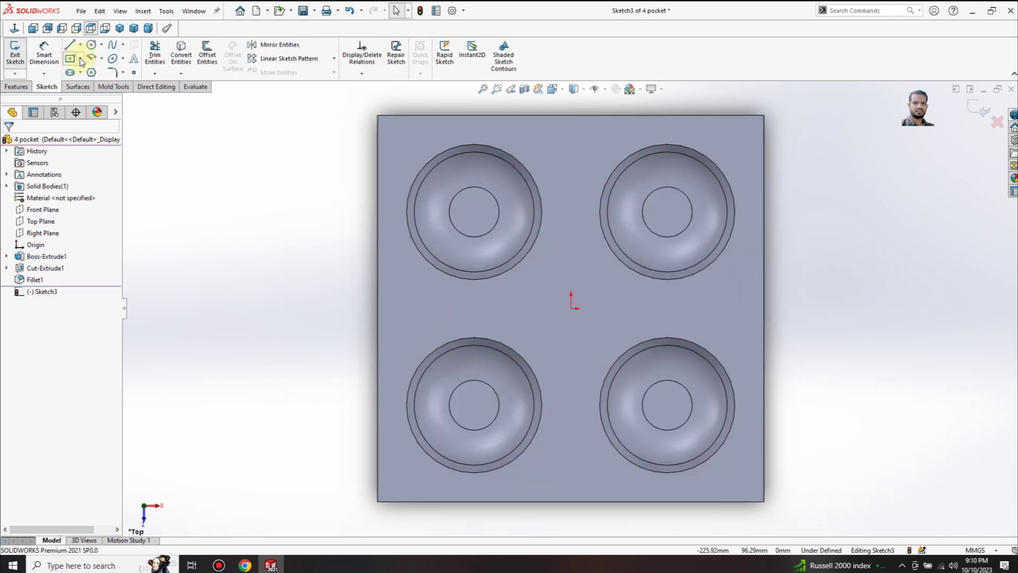
Sketch a center rectangle about 183 by 185 mm from the origin, enclosing all four pockets.
{"action": "left_click", "coordinate": [81, 59]}
{"action": "left_click", "coordinate": [88, 75]}
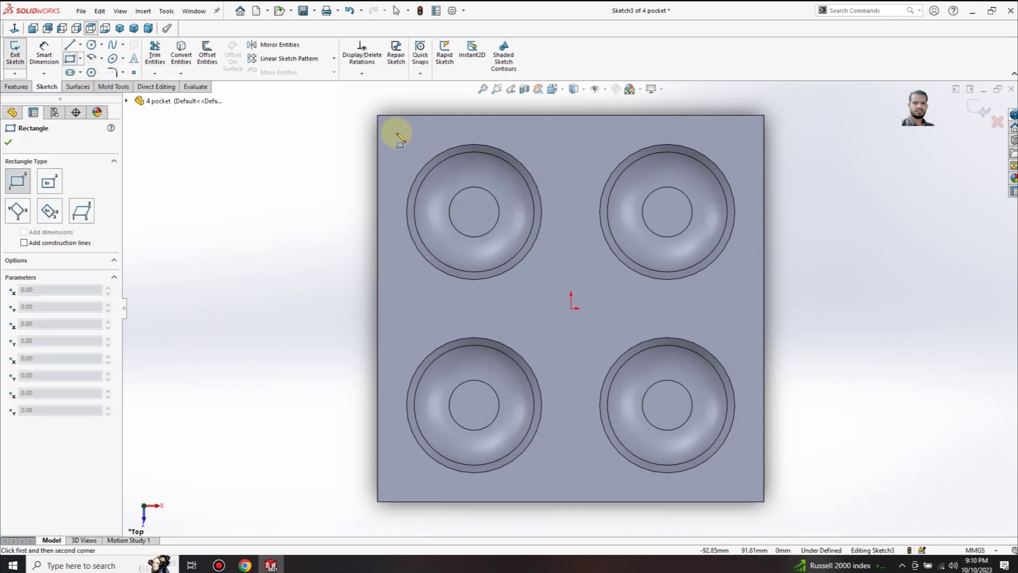
{"action": "left_click", "coordinate": [81, 60]}
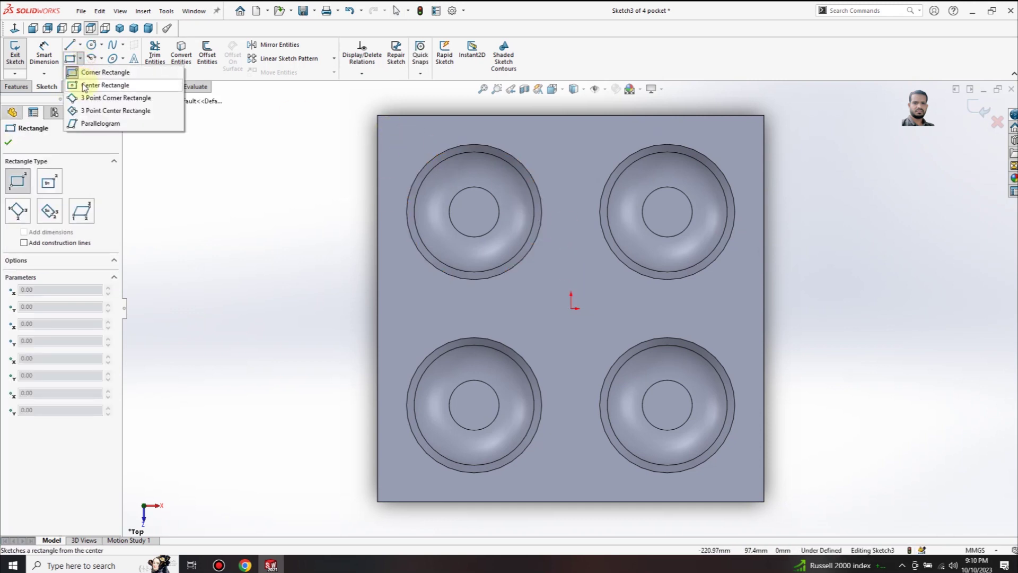
{"action": "left_click", "coordinate": [98, 83]}
{"action": "left_click", "coordinate": [571, 307]}
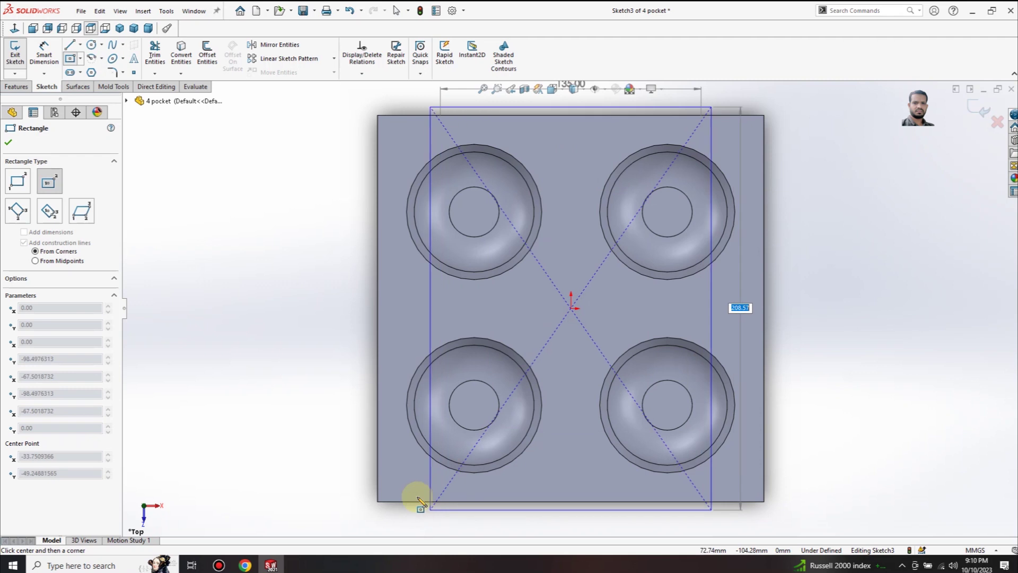
{"action": "left_click", "coordinate": [393, 488]}
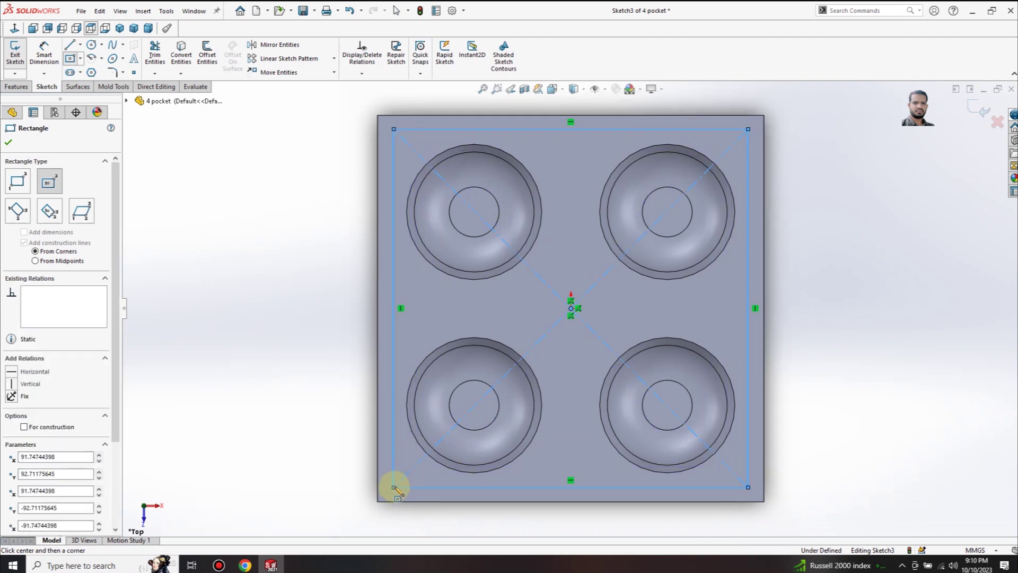
{"action": "key", "text": "Escape"}
Convert the two construction diagonals of the center rectangle into normal sketch lines.
{"action": "left_click", "coordinate": [536, 273]}
{"action": "right_click", "coordinate": [536, 273]}
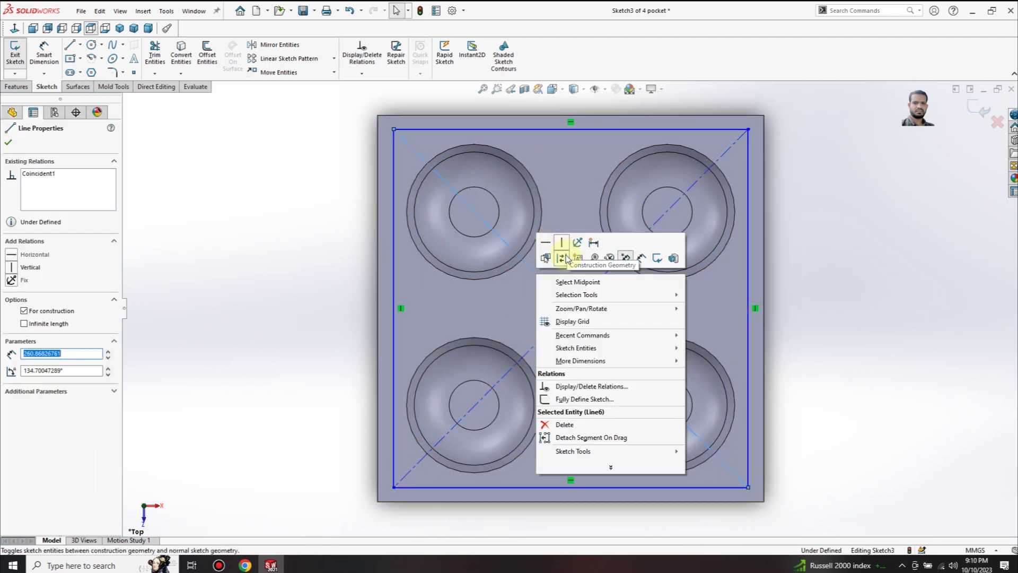
{"action": "left_click", "coordinate": [564, 256]}
{"action": "right_click", "coordinate": [607, 272]}
{"action": "left_click", "coordinate": [640, 252]}
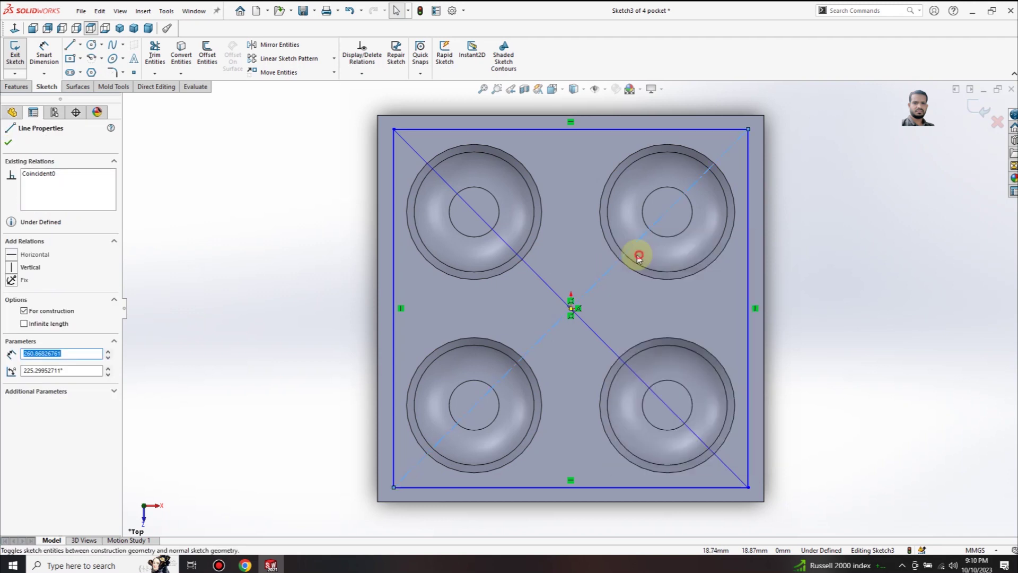
{"action": "key", "text": "Escape"}
Trim away both diagonals inside the rectangle with Power trim.
{"action": "scroll", "coordinate": [653, 310], "scroll_direction": "up", "scroll_amount": 3}
{"action": "scroll", "coordinate": [543, 313], "scroll_direction": "down", "scroll_amount": 3}
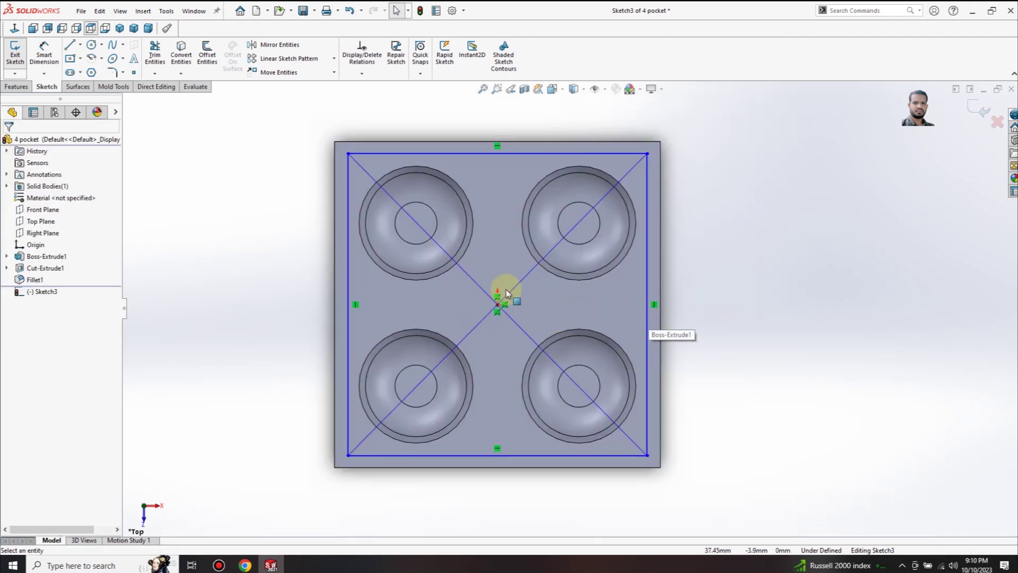
{"action": "left_click", "coordinate": [154, 53]}
{"action": "left_click_drag", "start_coordinate": [405, 228], "coordinate": [466, 333]}
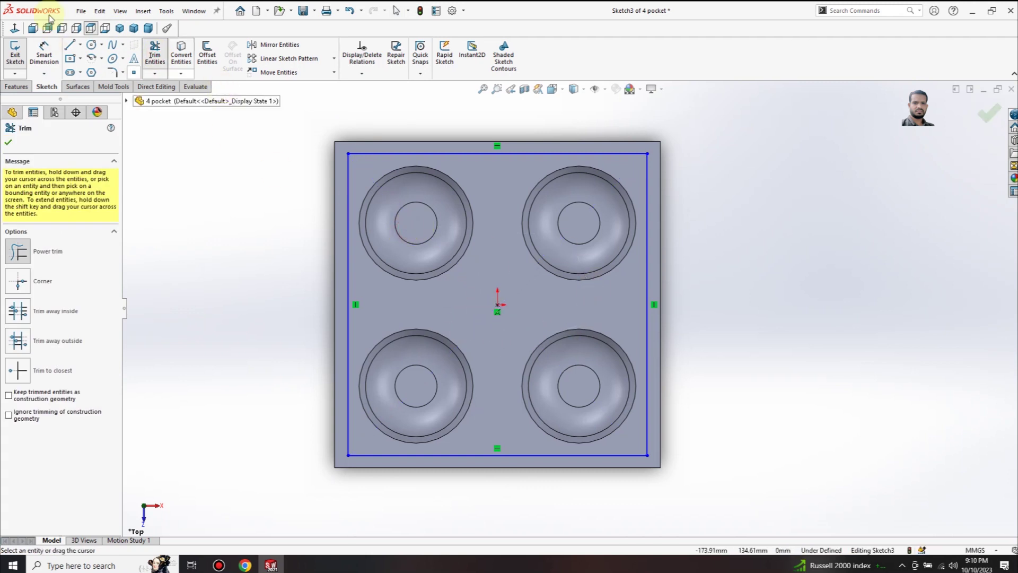
Divide the rectangle into four quarters with a horizontal and a vertical line joining the midpoints of its opposite sides.
{"action": "left_click", "coordinate": [71, 46]}
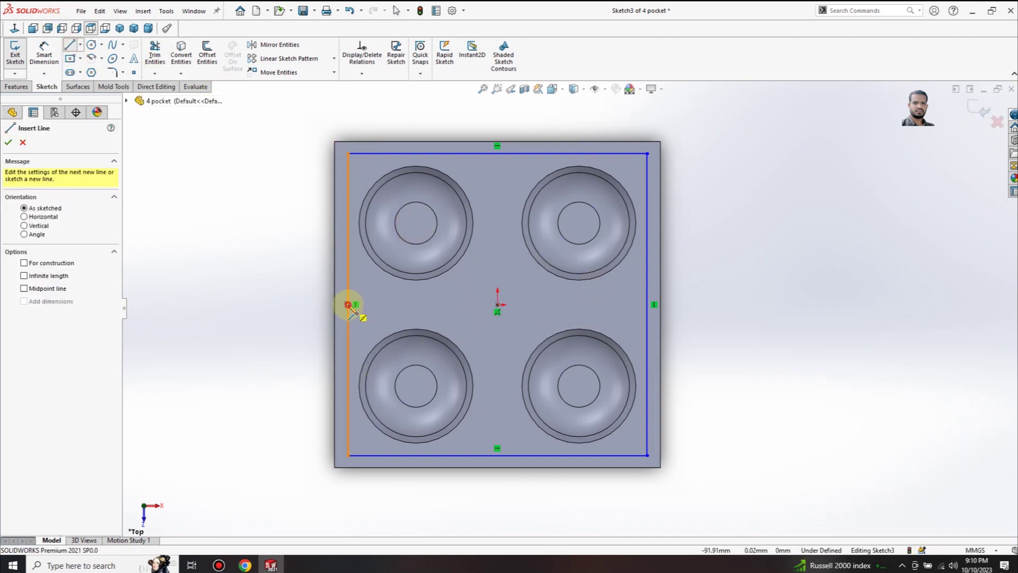
{"action": "left_click", "coordinate": [349, 305]}
{"action": "left_click", "coordinate": [647, 304]}
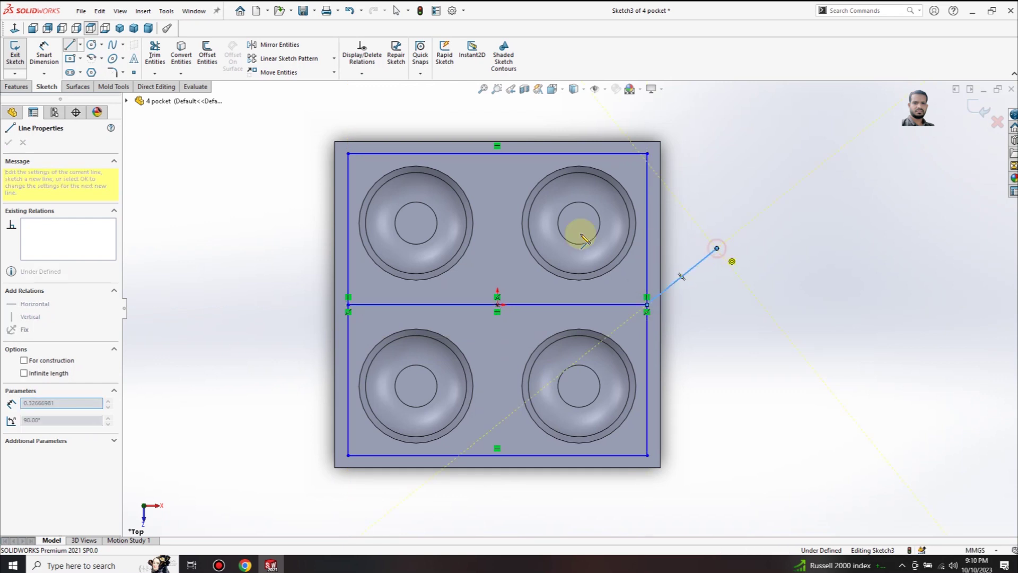
{"action": "key", "text": "Escape"}
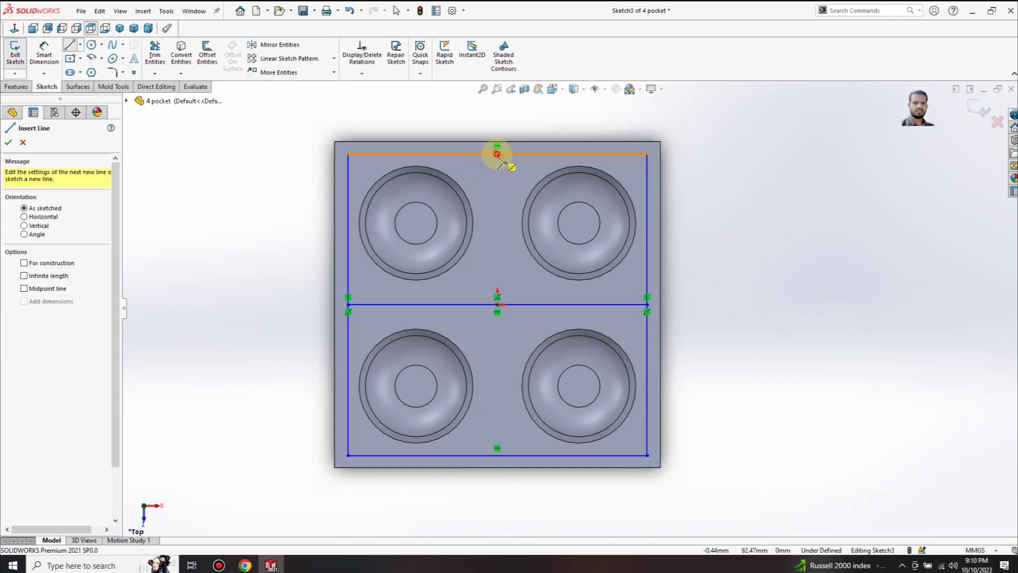
{"action": "left_click", "coordinate": [497, 153]}
{"action": "left_click", "coordinate": [497, 454]}
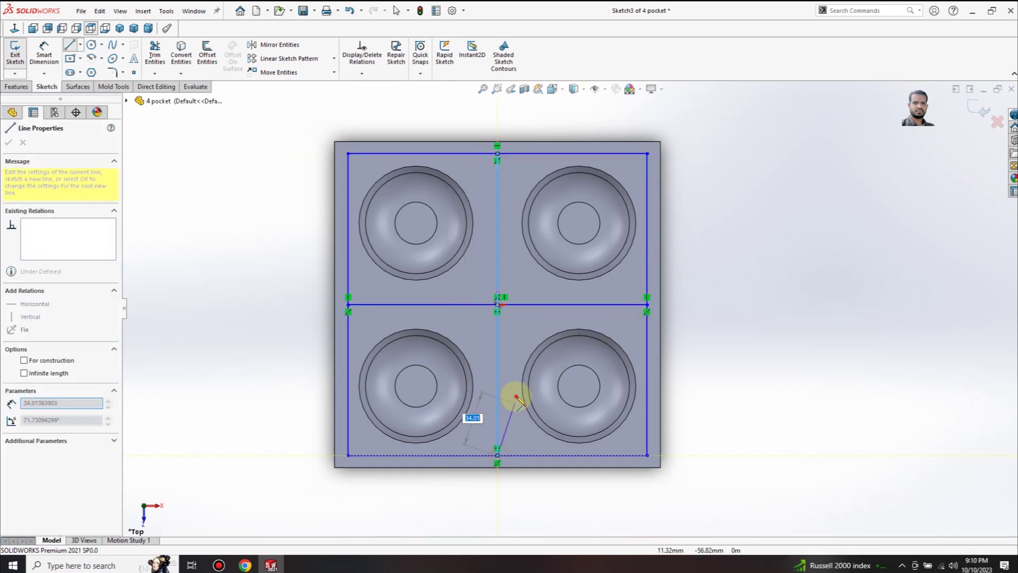
{"action": "key", "text": "Escape"}
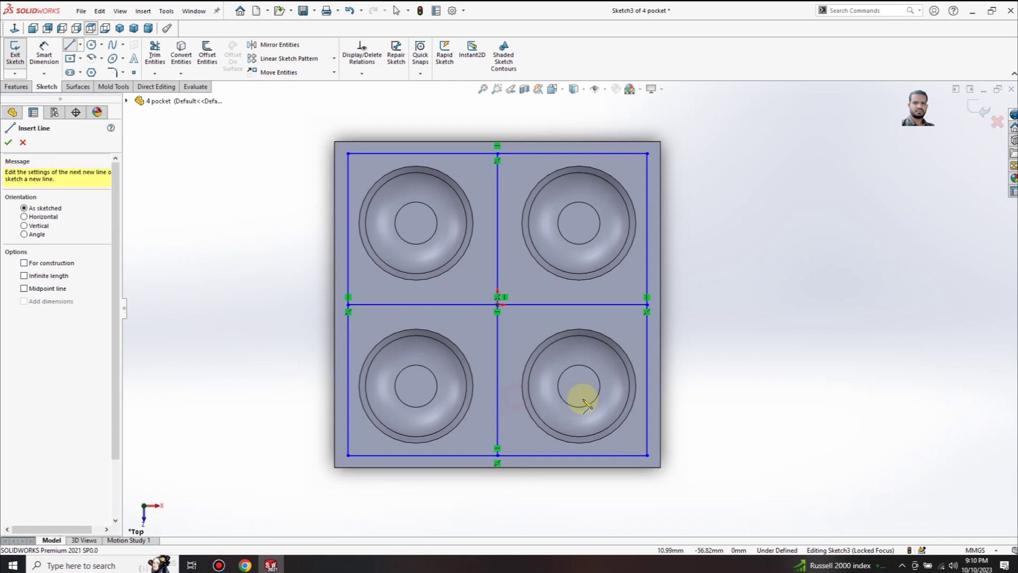
{"action": "left_click", "coordinate": [8, 142]}
Start a boss extrusion of the sketch from the rear-left quarter and its pocket region, with the direction reversed into the block.
{"action": "left_click", "coordinate": [21, 87]}
{"action": "left_click", "coordinate": [20, 53]}
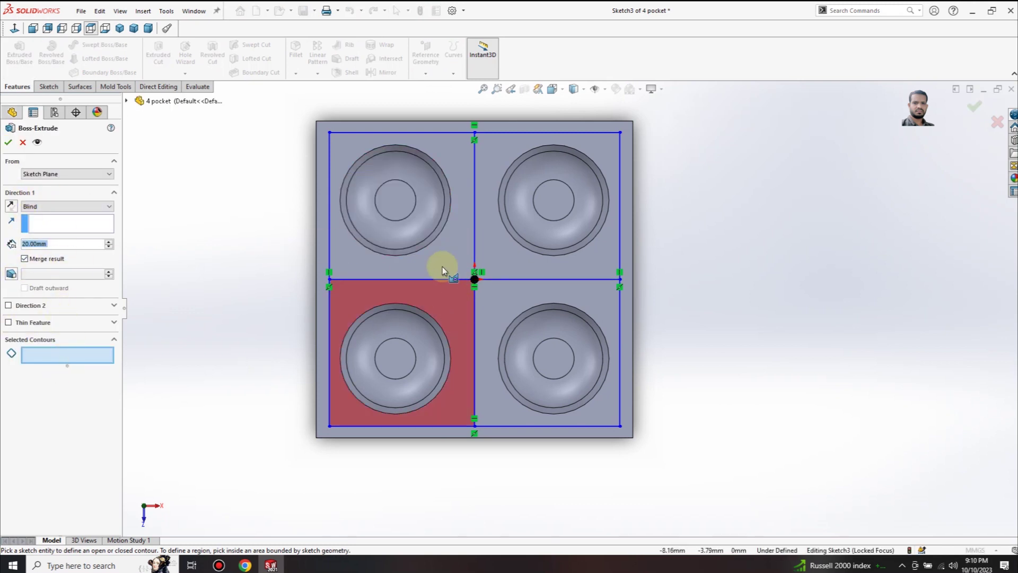
{"action": "mouse_move", "coordinate": [409, 320]}
{"action": "middle_mouse_down"}
{"action": "mouse_move", "coordinate": [429, 110]}
{"action": "mouse_move", "coordinate": [444, 129]}
{"action": "mouse_move", "coordinate": [427, 229]}
{"action": "middle_mouse_up"}
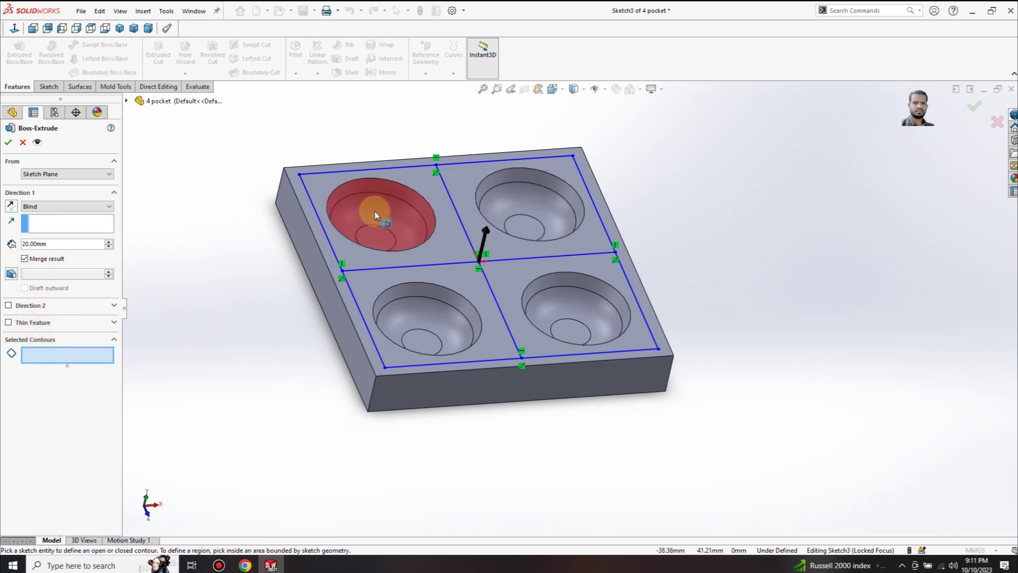
{"action": "left_click", "coordinate": [424, 186]}
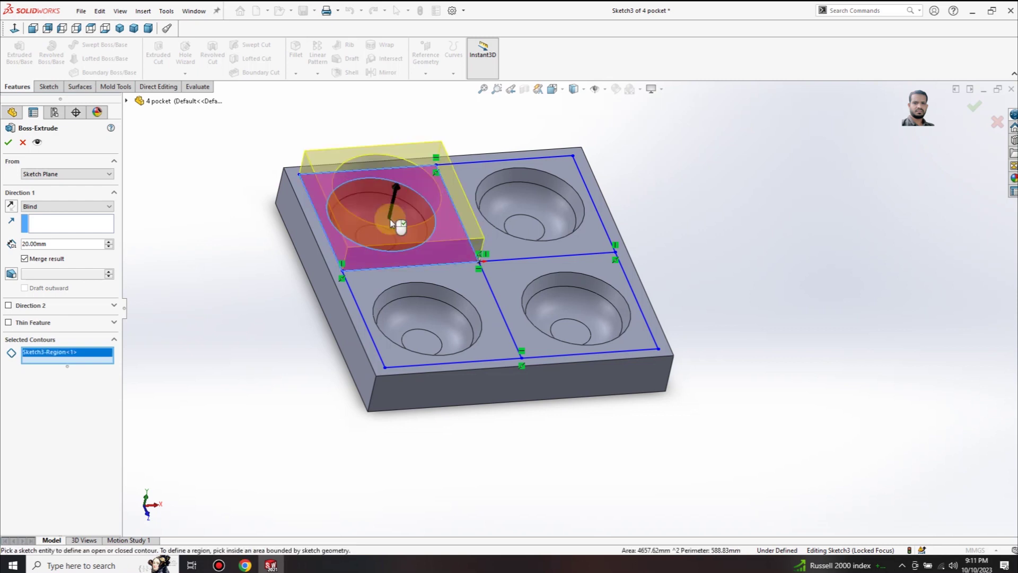
{"action": "left_click", "coordinate": [392, 217]}
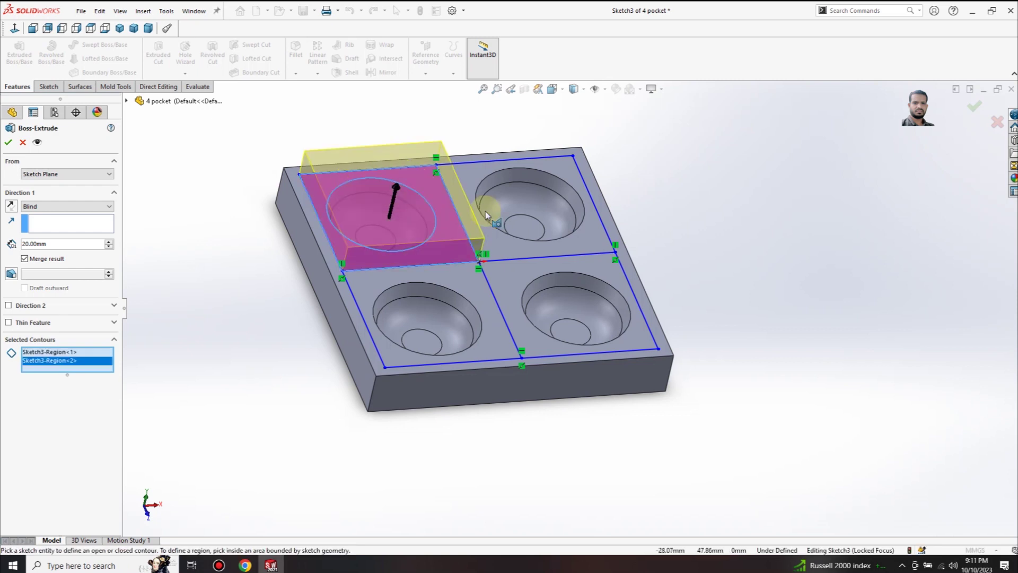
{"action": "left_click", "coordinate": [11, 206]}
Add the regions of the rear-right and front-right quarters, including their pocket circles, to the extrusion's contours.
{"action": "mouse_move", "coordinate": [510, 265]}
{"action": "middle_mouse_down"}
{"action": "mouse_move", "coordinate": [482, 359]}
{"action": "mouse_move", "coordinate": [503, 265]}
{"action": "middle_mouse_up"}
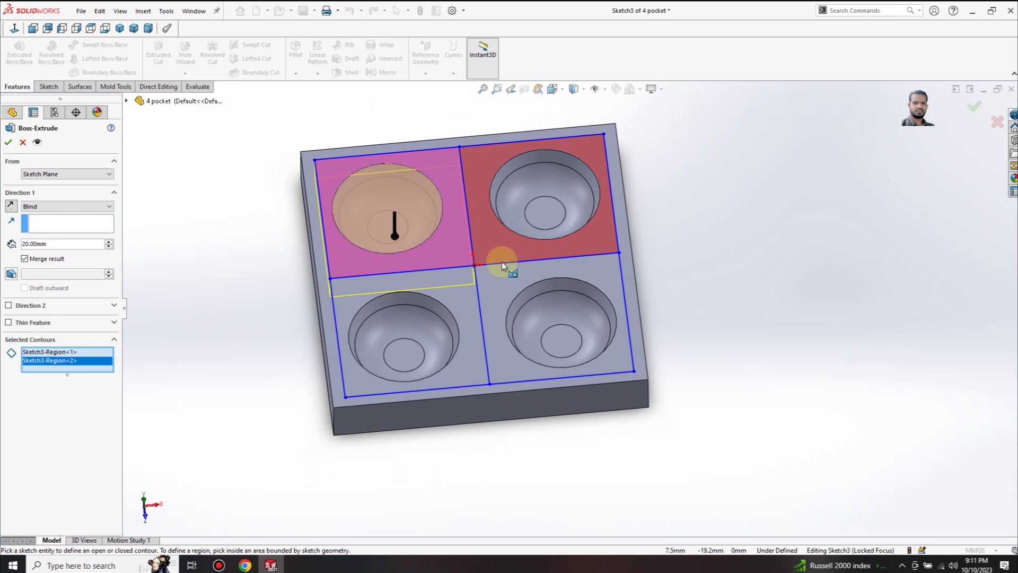
{"action": "left_click", "coordinate": [506, 235]}
{"action": "left_click", "coordinate": [528, 215]}
{"action": "middle_click_drag", "start_coordinate": [477, 232], "coordinate": [518, 255]}
{"action": "left_click", "coordinate": [532, 299]}
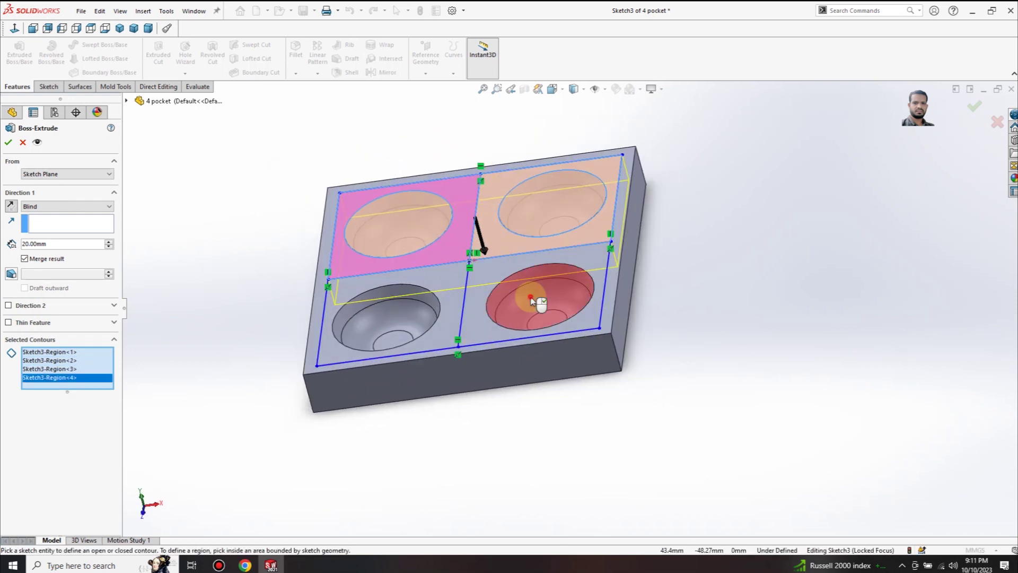
{"action": "left_click", "coordinate": [505, 269]}
{"action": "middle_click_drag", "start_coordinate": [527, 325], "coordinate": [245, 237]}
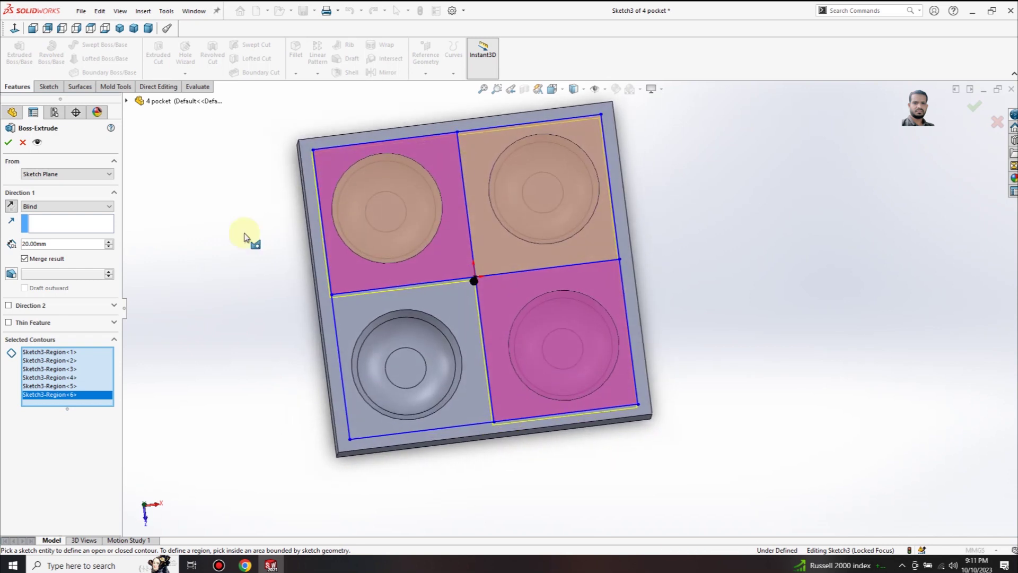
Complete the 20 mm blind boss extrusion with merged result, leaving only the front-left pocket open.
{"action": "left_click", "coordinate": [14, 28]}
{"action": "scroll", "coordinate": [587, 313], "scroll_direction": "down", "scroll_amount": 5}
{"action": "scroll", "coordinate": [673, 350], "scroll_direction": "up", "scroll_amount": 3}
{"action": "scroll", "coordinate": [546, 234], "scroll_direction": "down", "scroll_amount": 3}
{"action": "scroll", "coordinate": [550, 248], "scroll_direction": "up", "scroll_amount": 3}
{"action": "scroll", "coordinate": [556, 286], "scroll_direction": "up", "scroll_amount": 1}
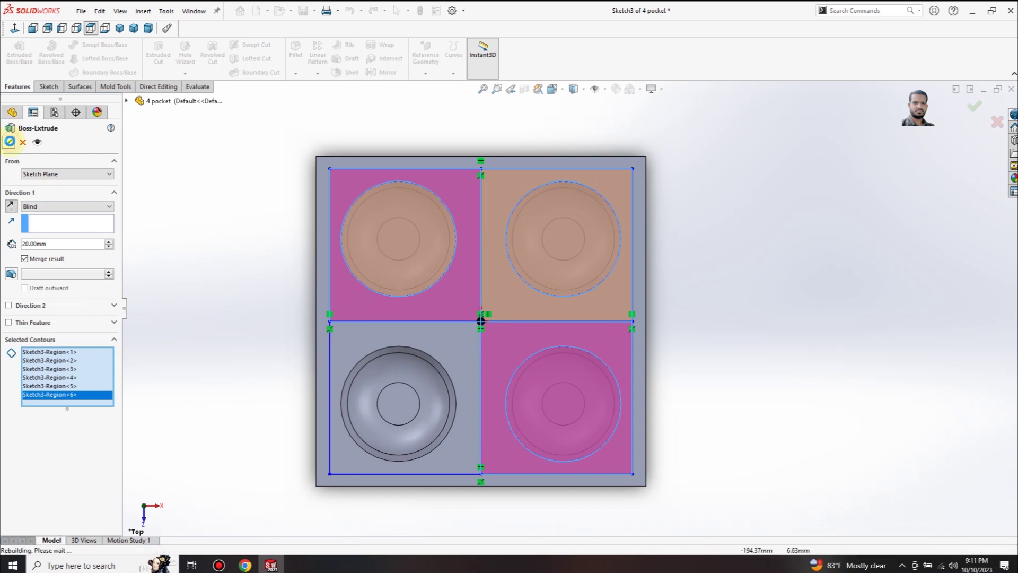
{"action": "left_click", "coordinate": [9, 142]}
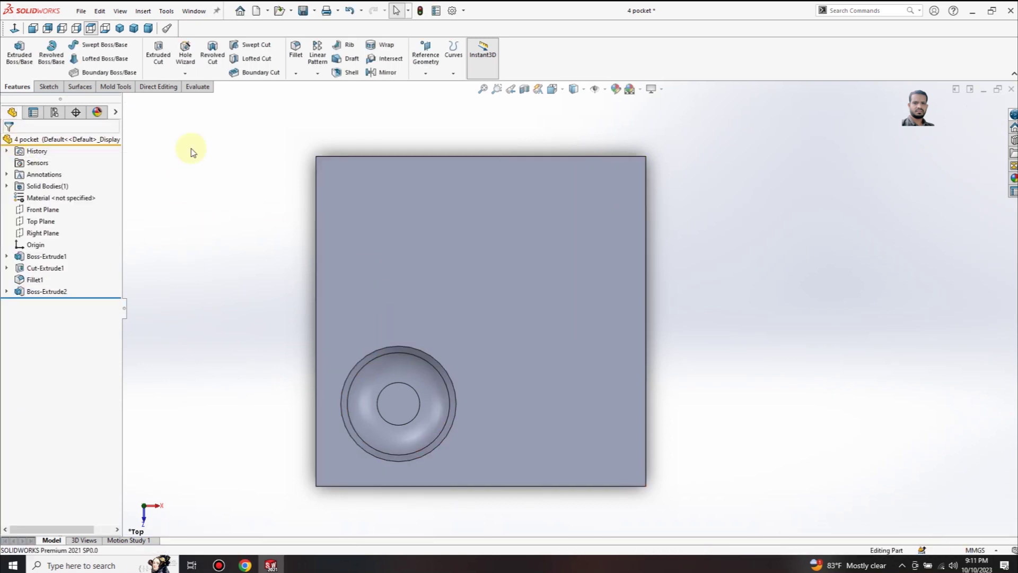
Save a Parasolid copy of the part named "4 pocket p1" in the slidworks folder.
{"action": "left_click", "coordinate": [315, 12]}
{"action": "left_click", "coordinate": [320, 40]}
{"action": "left_click", "coordinate": [517, 342]}
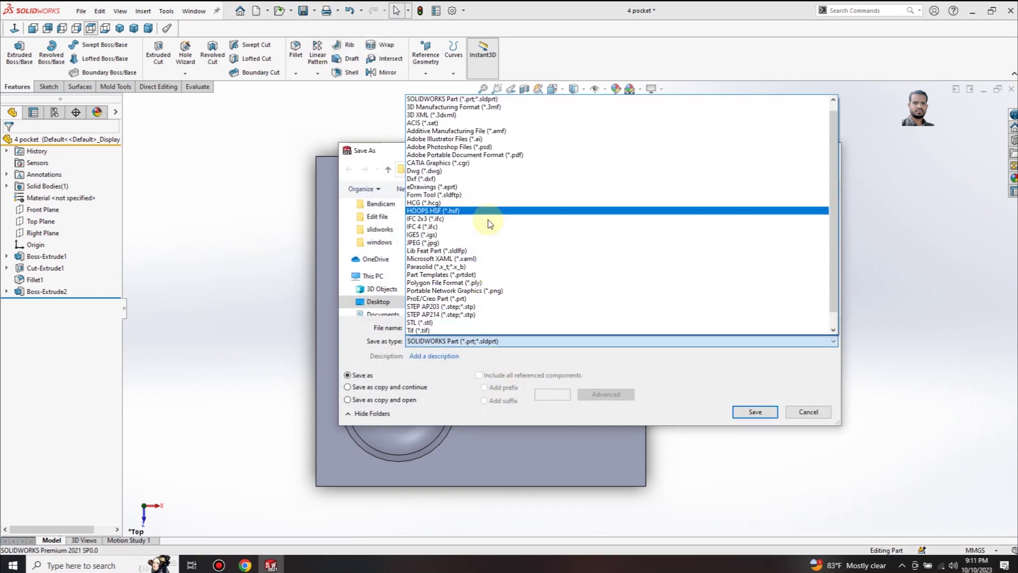
{"action": "left_click", "coordinate": [462, 266]}
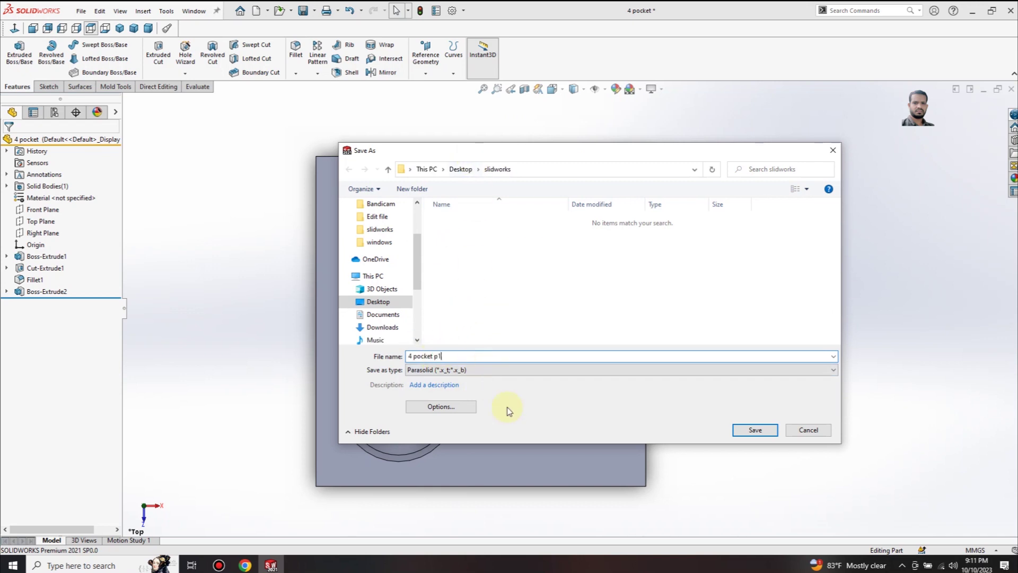
{"action": "left_click", "coordinate": [764, 434]}
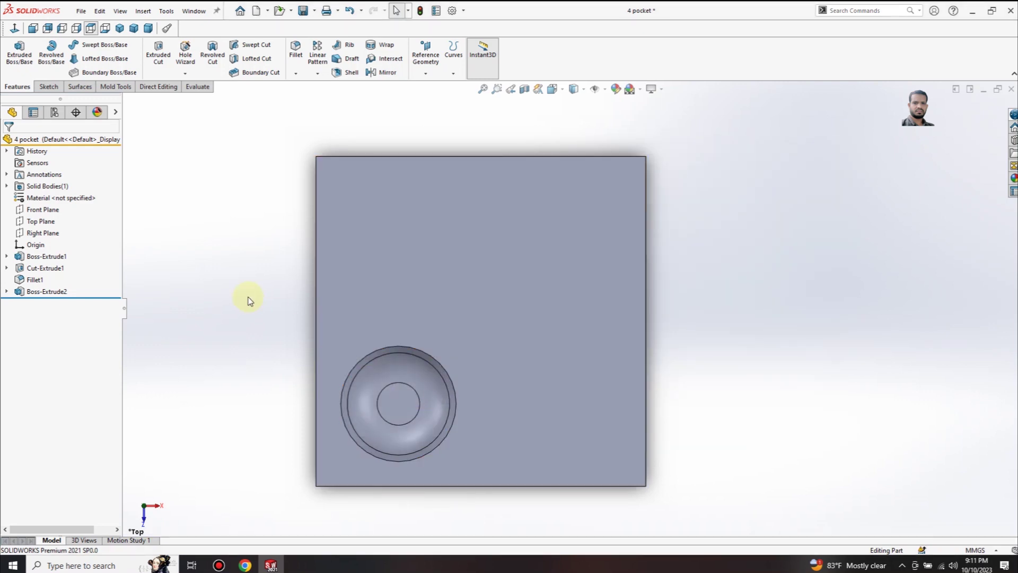
Edit the pocket-filling extrusion, clear its selected contours and pick both regions of the front-left quarter.
{"action": "left_click", "coordinate": [43, 292]}
{"action": "left_click", "coordinate": [50, 265]}
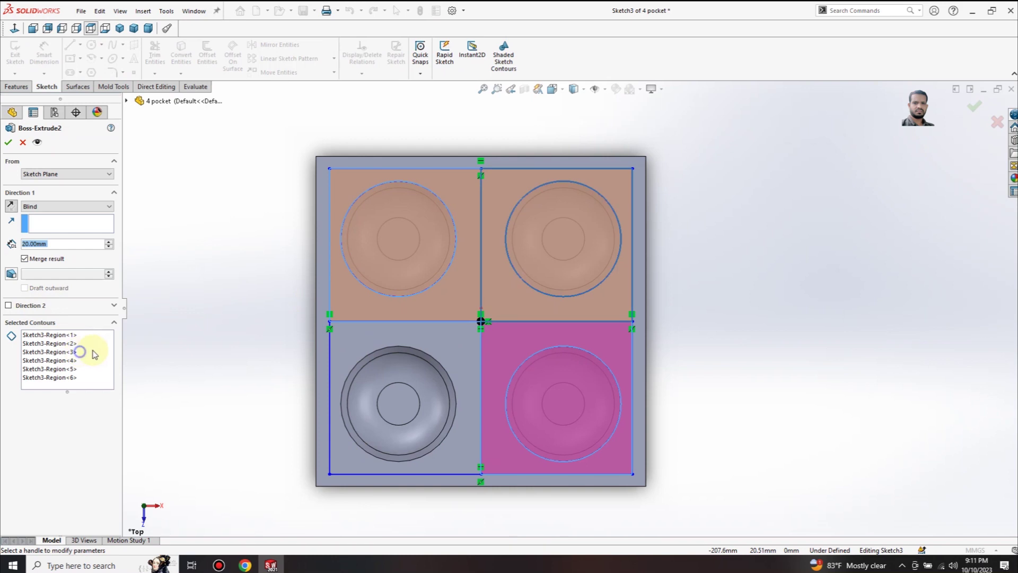
{"action": "right_click", "coordinate": [82, 352]}
{"action": "left_click", "coordinate": [120, 360]}
{"action": "left_click", "coordinate": [416, 387]}
{"action": "left_click", "coordinate": [434, 354]}
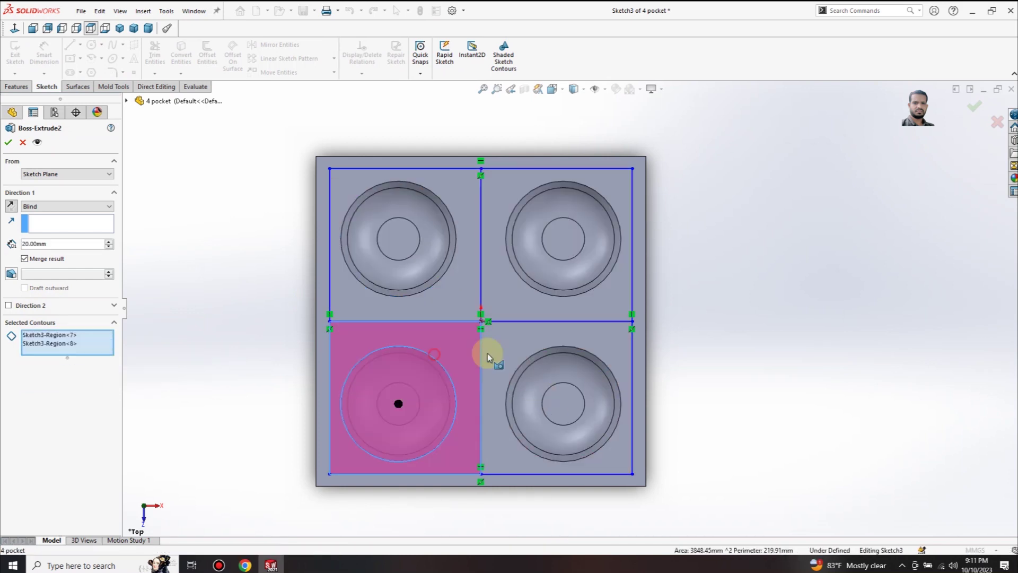
Add the rear-right and rear-left quarter regions and apply the extrusion, leaving only the front-right pocket open.
{"action": "left_click", "coordinate": [569, 284]}
{"action": "left_click", "coordinate": [601, 295]}
{"action": "left_click", "coordinate": [395, 229]}
{"action": "left_click", "coordinate": [438, 182]}
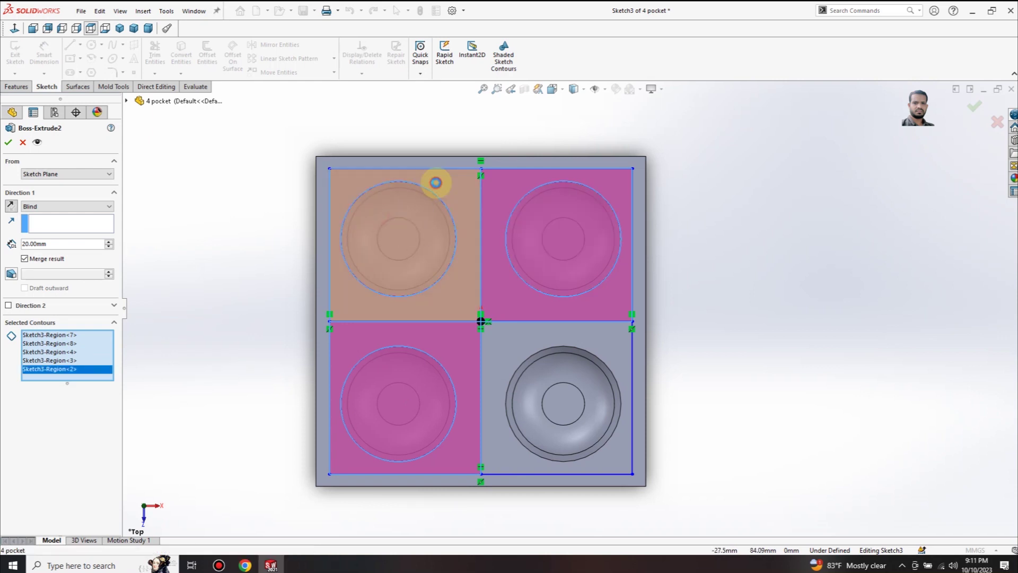
{"action": "left_click", "coordinate": [9, 143]}
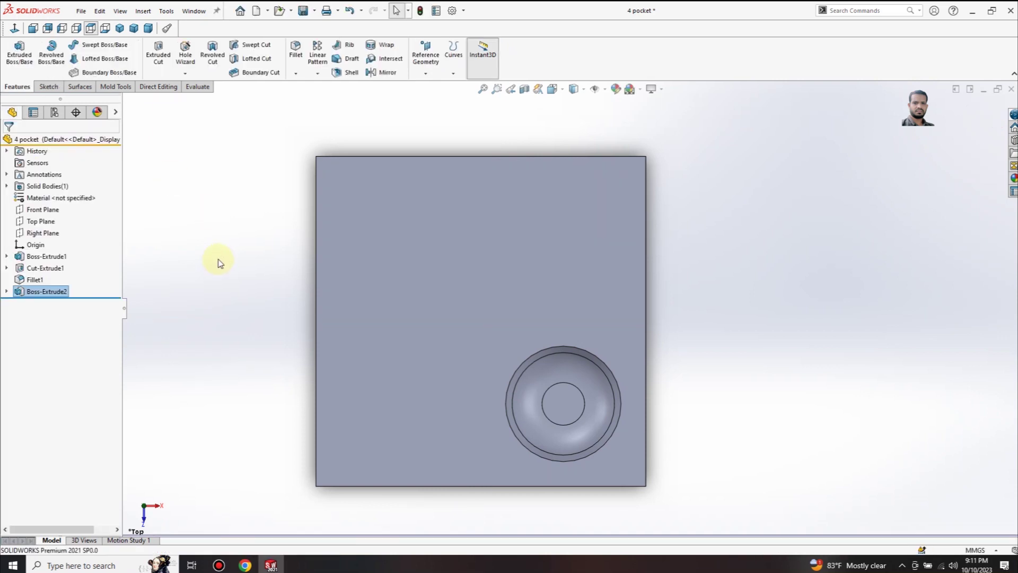
Save a Parasolid copy of the part named "4 pocket p2" in the slidworks folder.
{"action": "left_click", "coordinate": [315, 13]}
{"action": "left_click", "coordinate": [325, 36]}
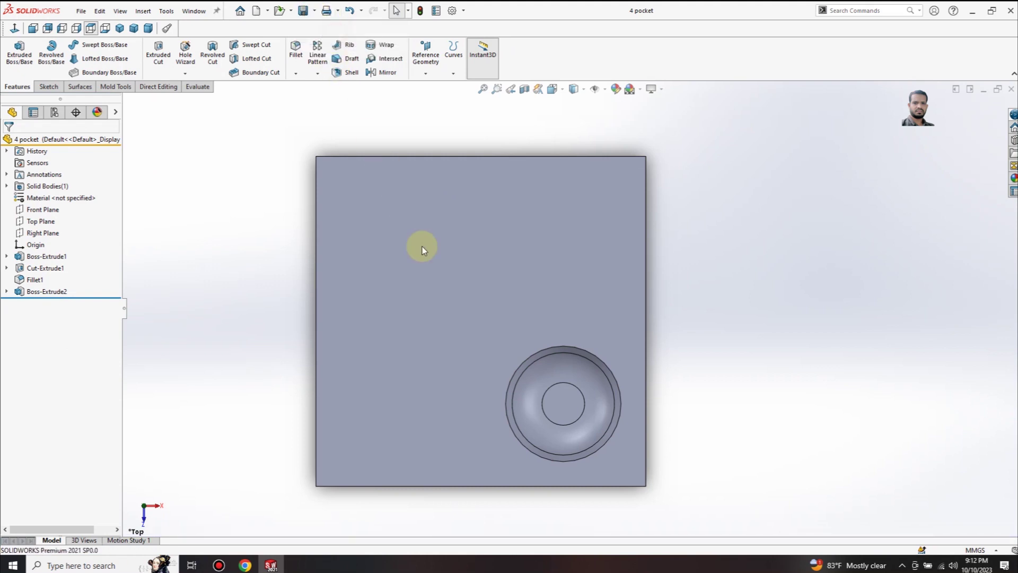
{"action": "left_click", "coordinate": [515, 341]}
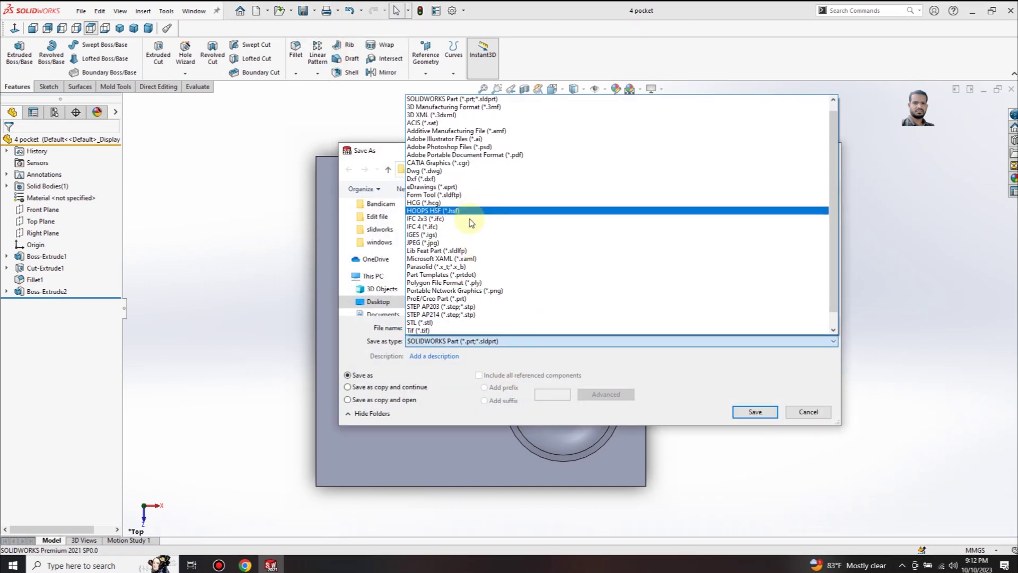
{"action": "left_click", "coordinate": [463, 268]}
{"action": "left_click", "coordinate": [477, 219]}
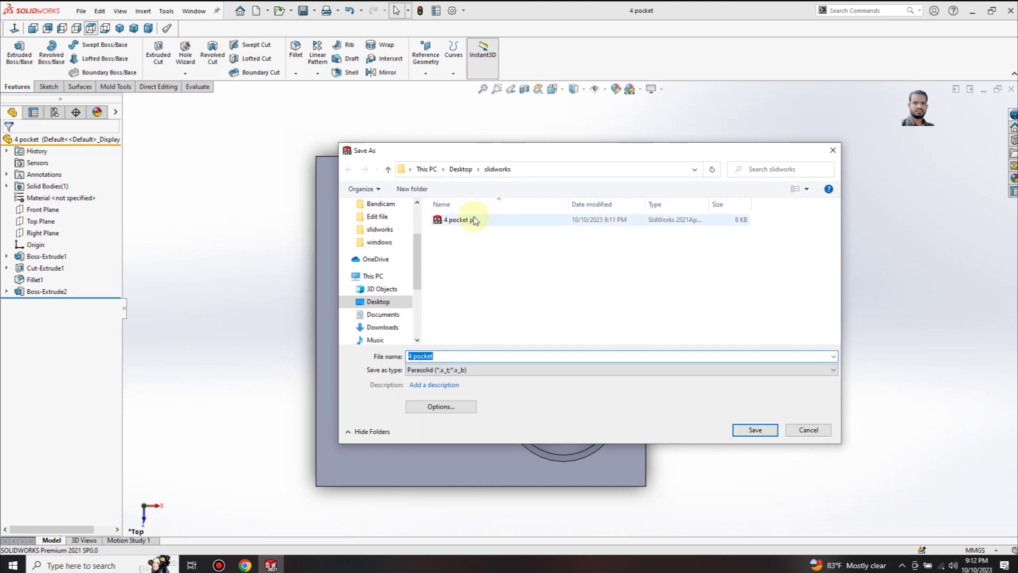
{"action": "left_click", "coordinate": [452, 354]}
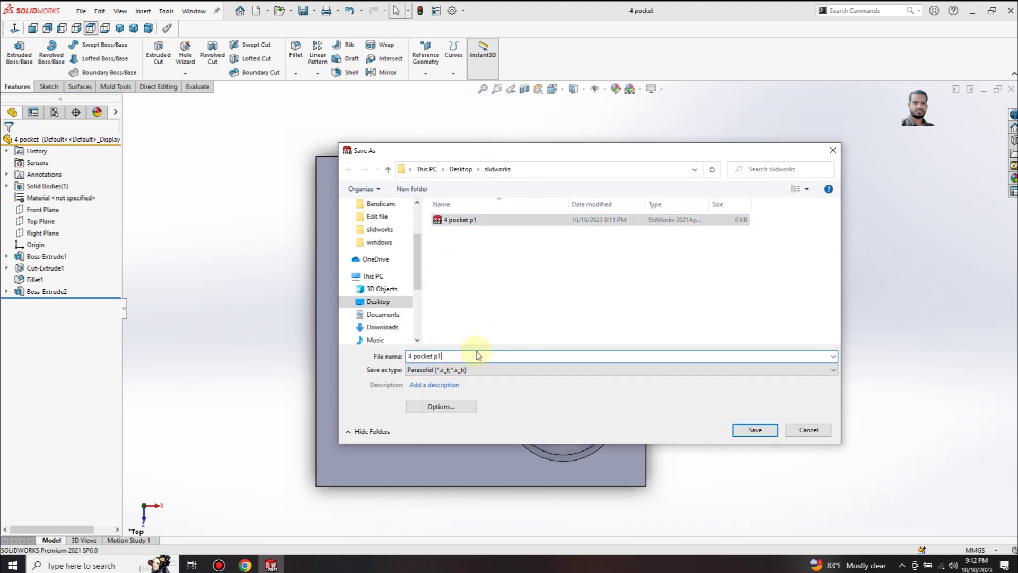
{"action": "key", "text": "BackSpace"}
{"action": "type", "text": "2"}
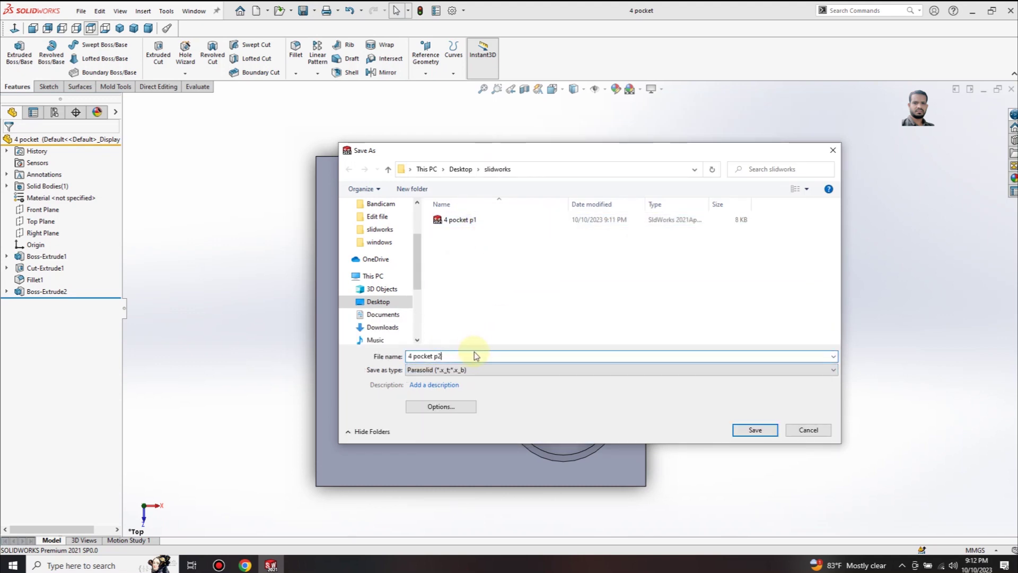
{"action": "left_click", "coordinate": [754, 431]}
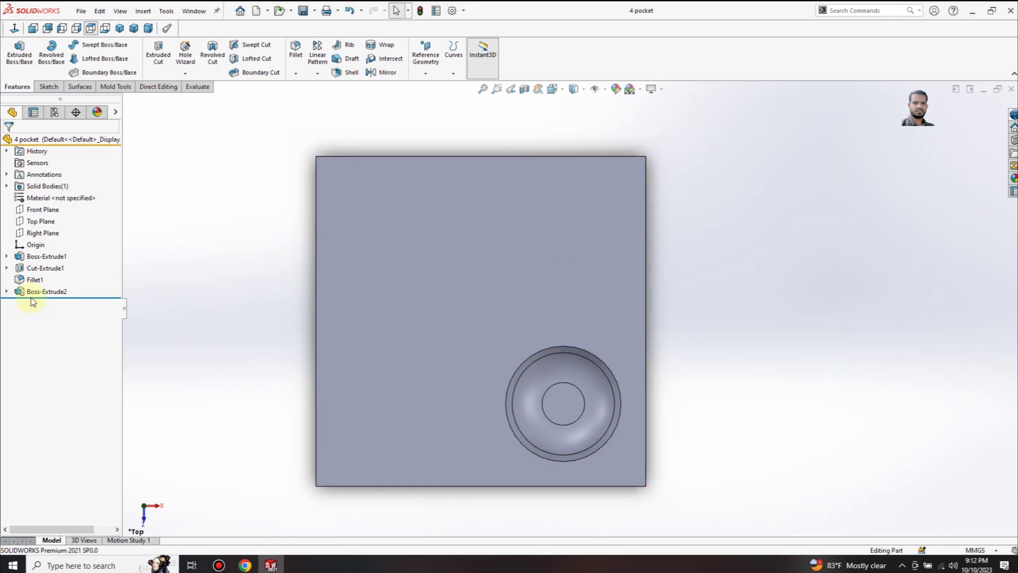
Redefine the pocket-filling extrusion's contours as the front-left, front-right and rear-left quarters, leaving only the rear-right pocket open.
{"action": "right_click", "coordinate": [61, 291]}
{"action": "left_click", "coordinate": [72, 258]}
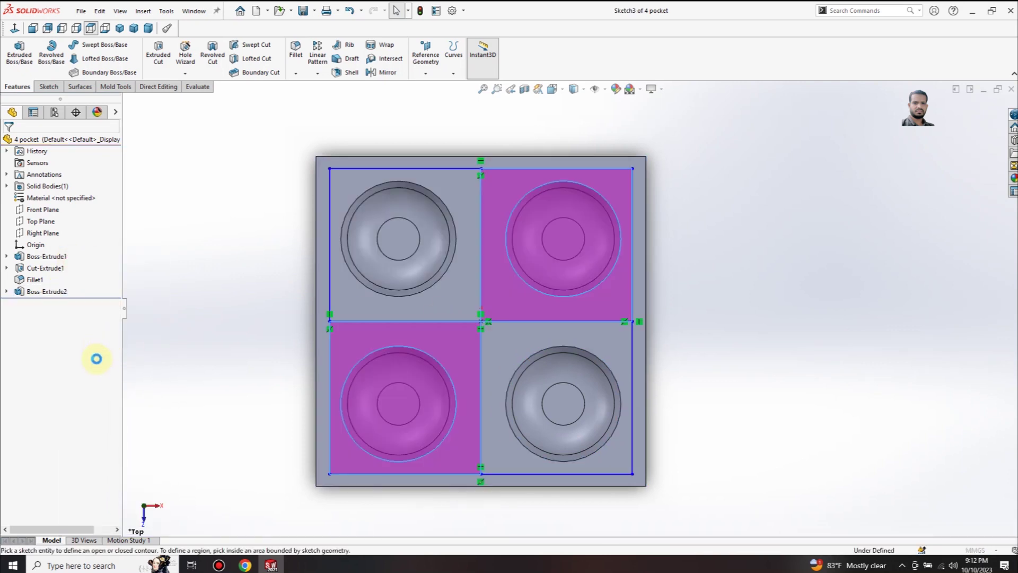
{"action": "right_click", "coordinate": [88, 352]}
{"action": "left_click", "coordinate": [127, 357]}
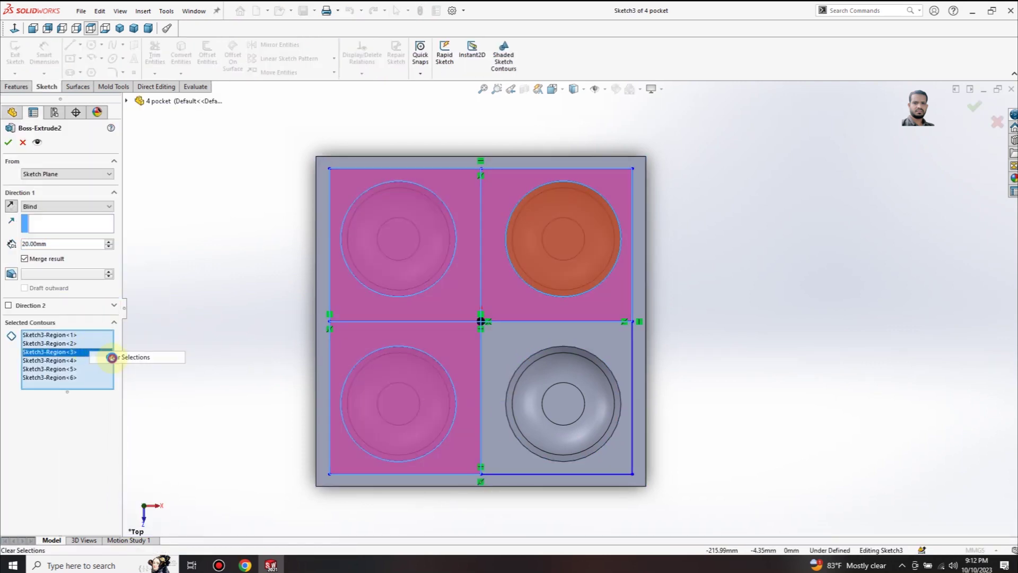
{"action": "left_click", "coordinate": [453, 362]}
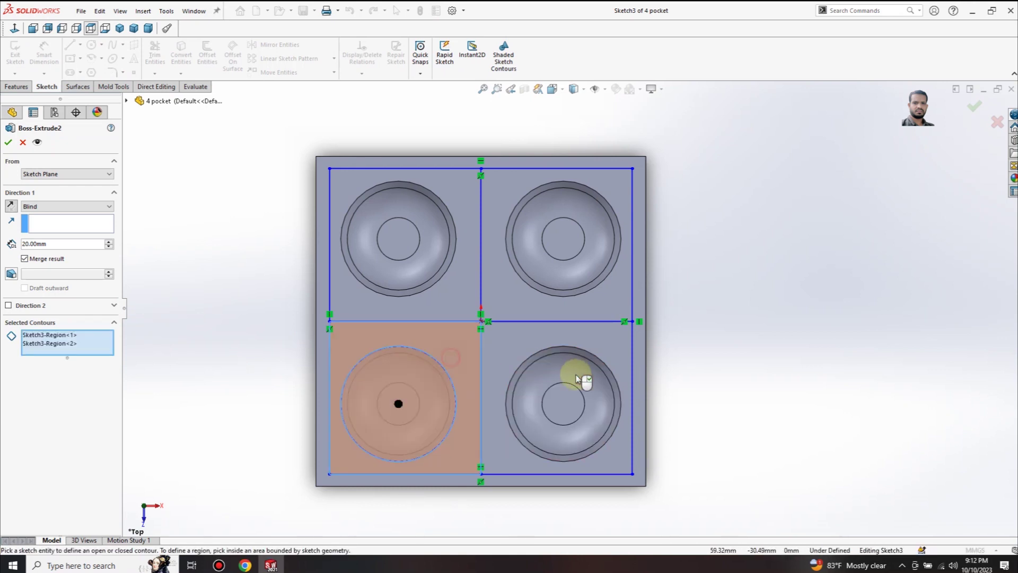
{"action": "left_click", "coordinate": [574, 375]}
{"action": "left_click", "coordinate": [533, 345]}
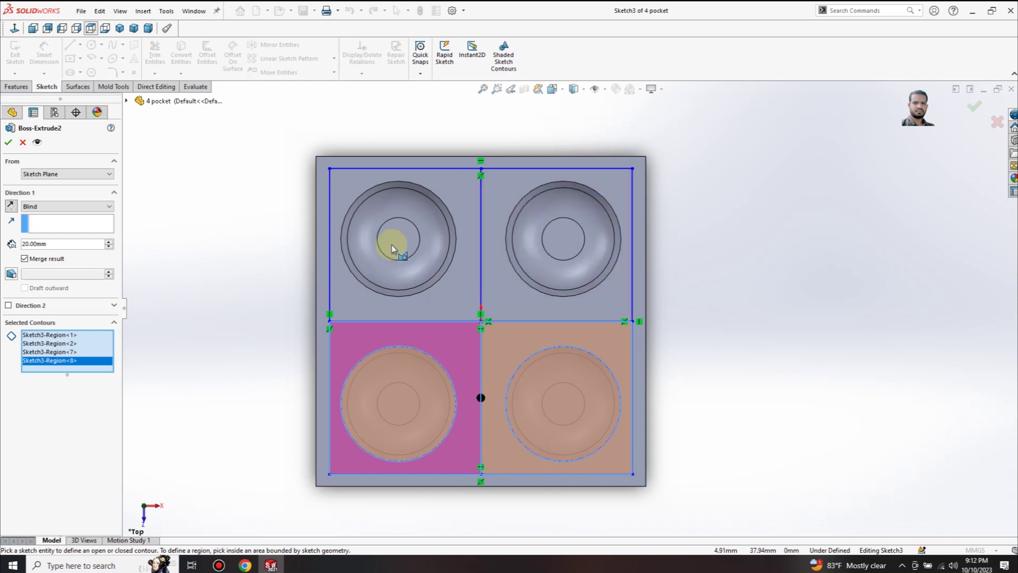
{"action": "left_click", "coordinate": [408, 245]}
{"action": "left_click", "coordinate": [352, 307]}
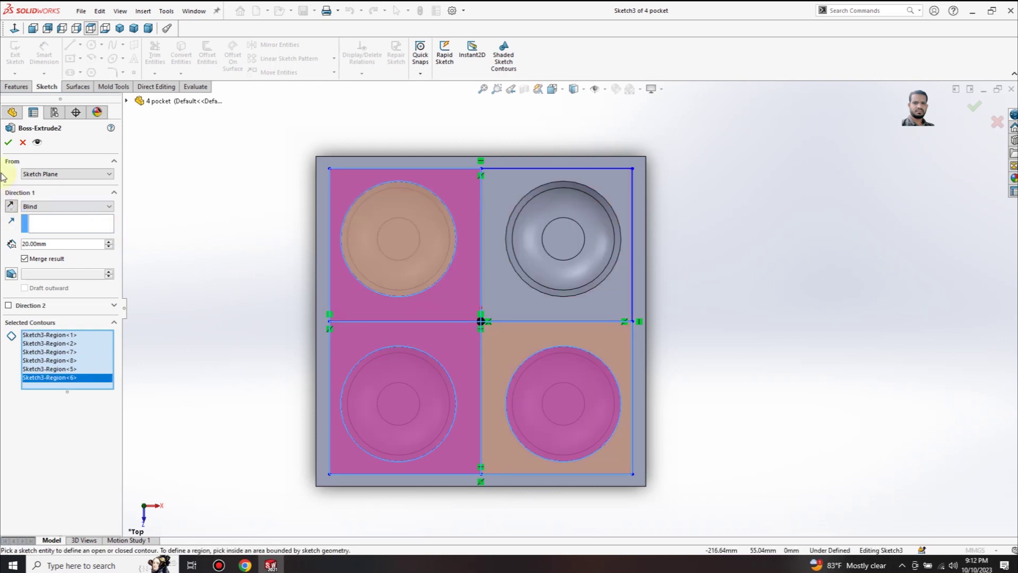
{"action": "left_click", "coordinate": [9, 142]}
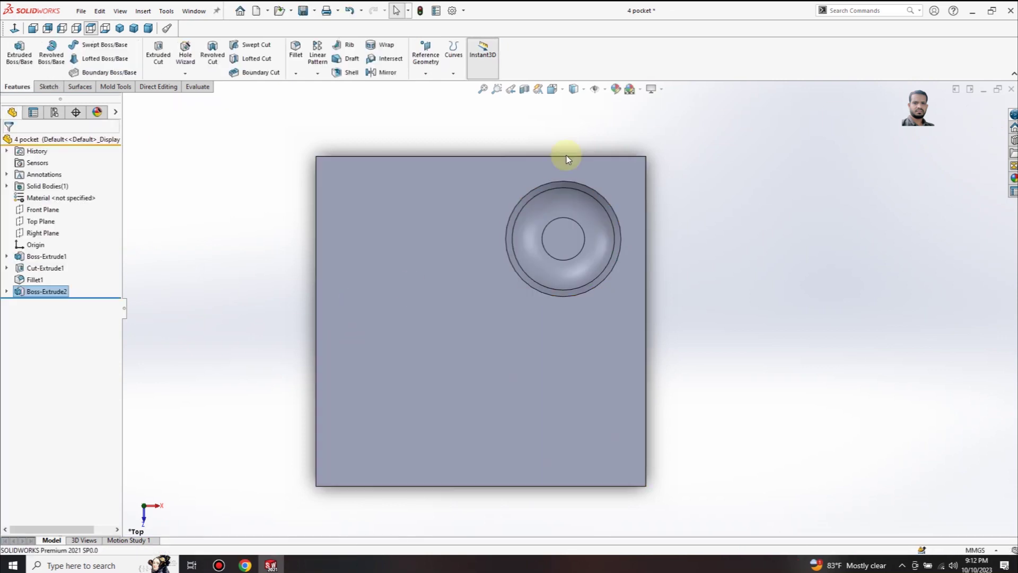
Save the part and export a Parasolid copy named "4 pocket p3" in the slidworks folder.
{"action": "left_click", "coordinate": [314, 10]}
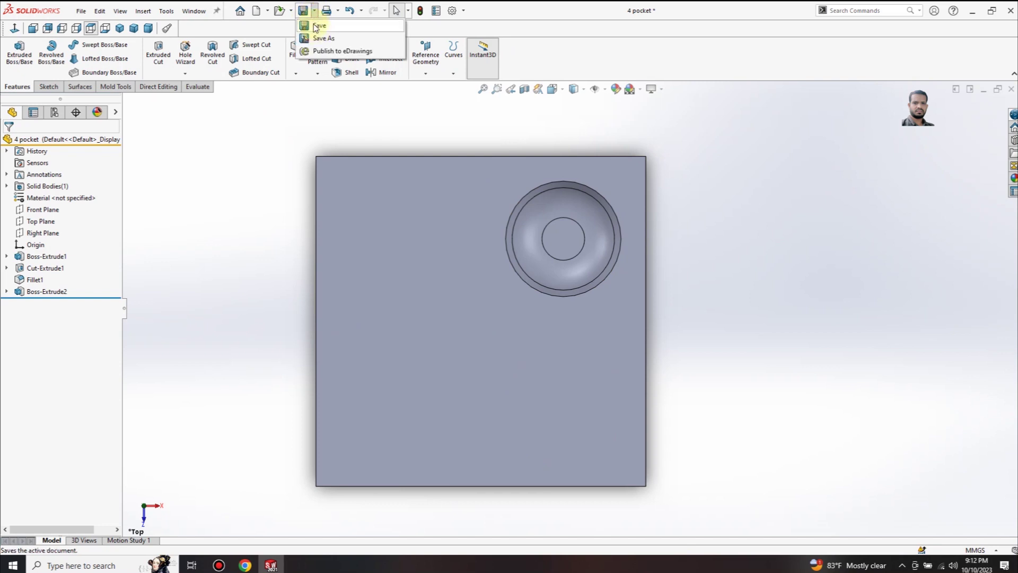
{"action": "left_click", "coordinate": [317, 26]}
{"action": "left_click", "coordinate": [315, 10]}
{"action": "left_click", "coordinate": [325, 38]}
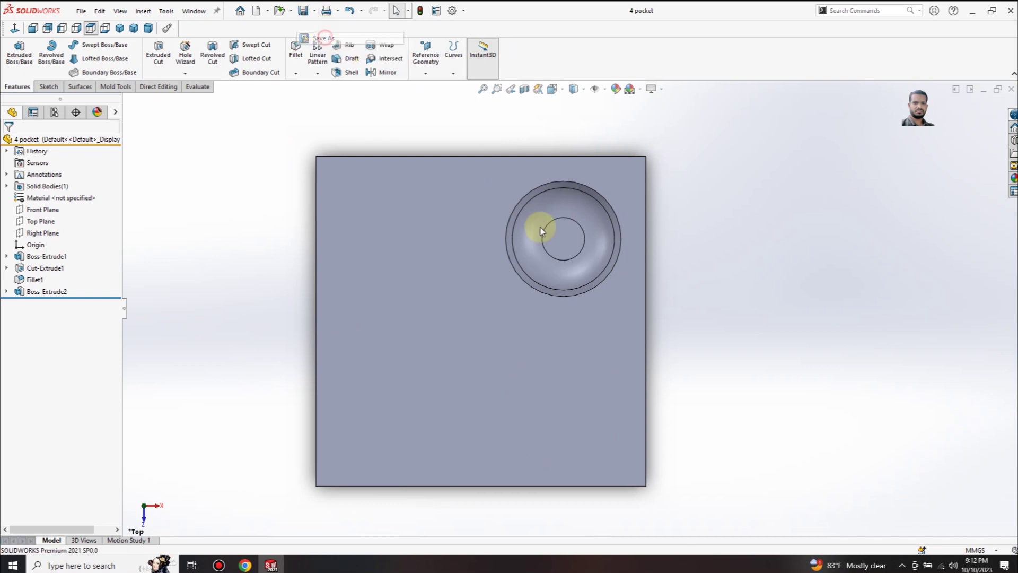
{"action": "left_click", "coordinate": [444, 344]}
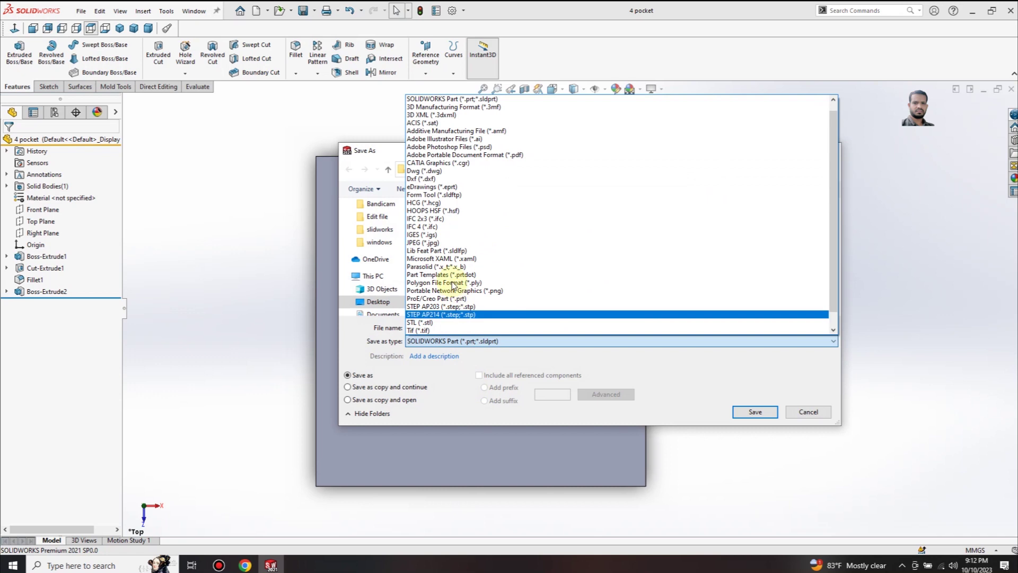
{"action": "left_click", "coordinate": [455, 267]}
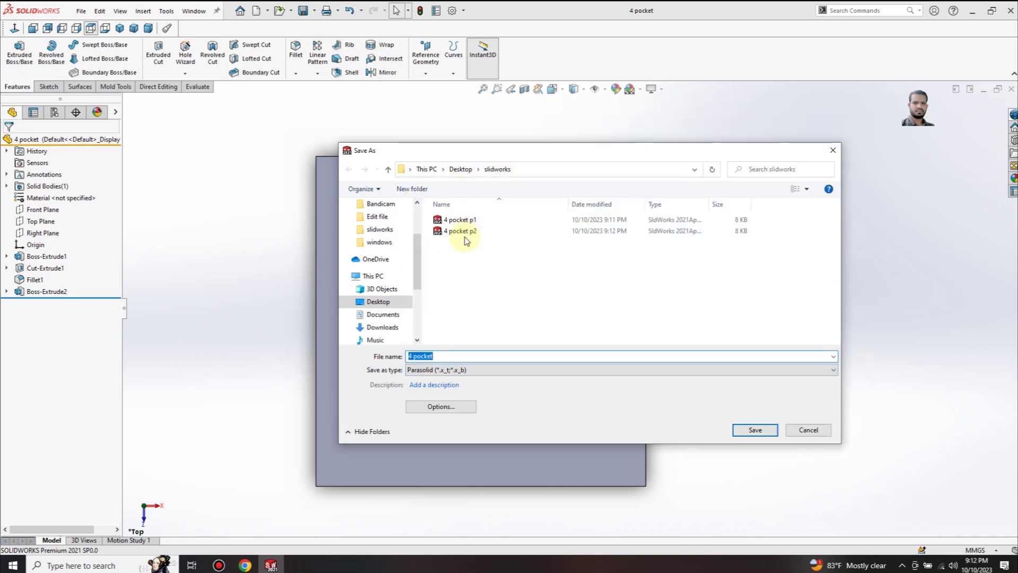
{"action": "left_click", "coordinate": [462, 231]}
{"action": "left_click", "coordinate": [451, 356]}
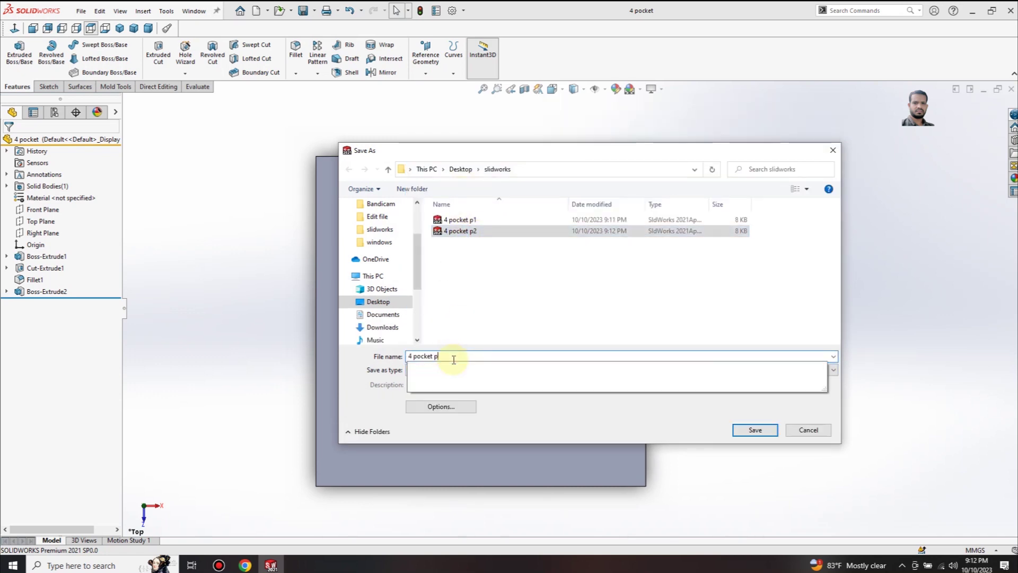
{"action": "key", "text": "BackSpace"}
{"action": "left_click", "coordinate": [746, 435]}
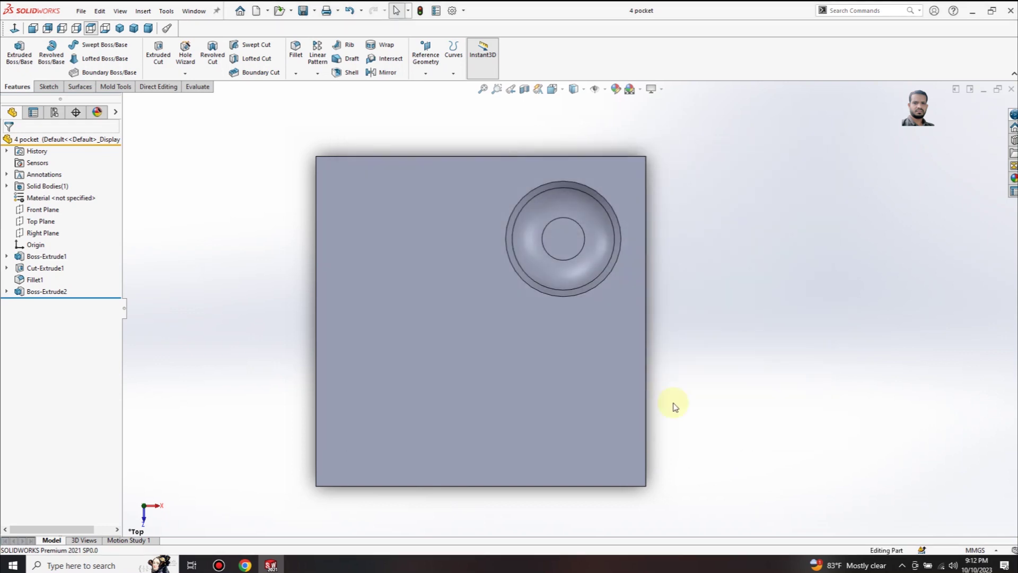
Redefine the pocket-filling extrusion's contours as the rear-right, front-right and front-left quarters, leaving only the rear-left pocket open.
{"action": "left_click", "coordinate": [46, 291]}
{"action": "left_click", "coordinate": [53, 260]}
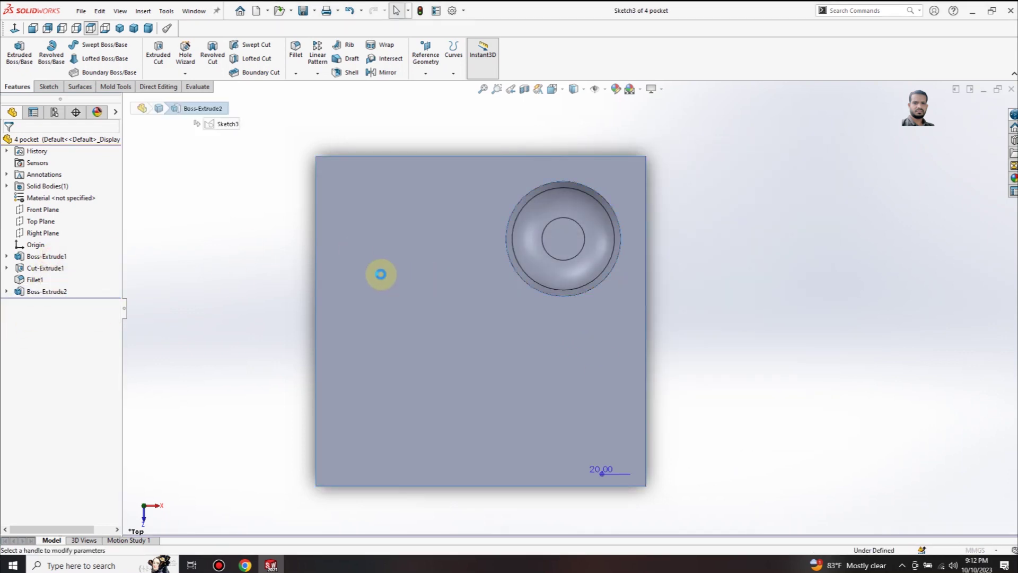
{"action": "right_click", "coordinate": [101, 354]}
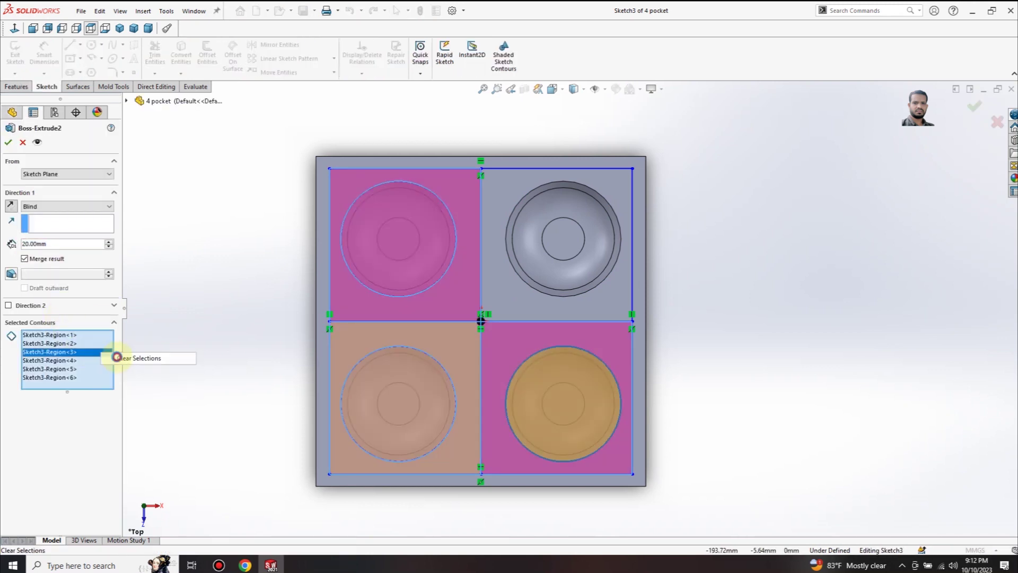
{"action": "left_click", "coordinate": [135, 352]}
{"action": "left_click", "coordinate": [518, 242]}
{"action": "left_click", "coordinate": [505, 202]}
{"action": "left_click", "coordinate": [565, 383]}
{"action": "left_click", "coordinate": [502, 383]}
{"action": "left_click", "coordinate": [454, 359]}
{"action": "left_click", "coordinate": [409, 363]}
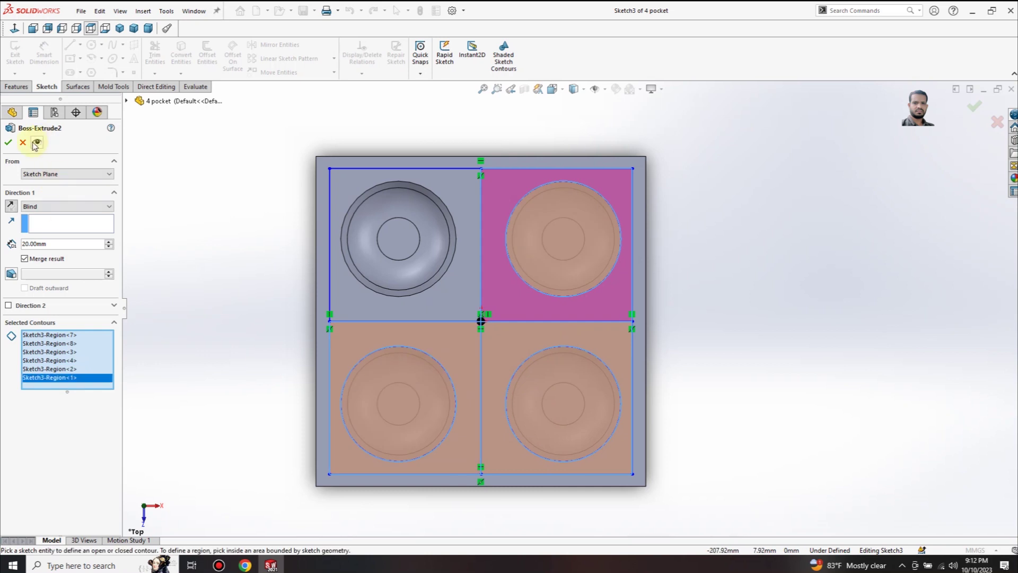
{"action": "left_click", "coordinate": [8, 142]}
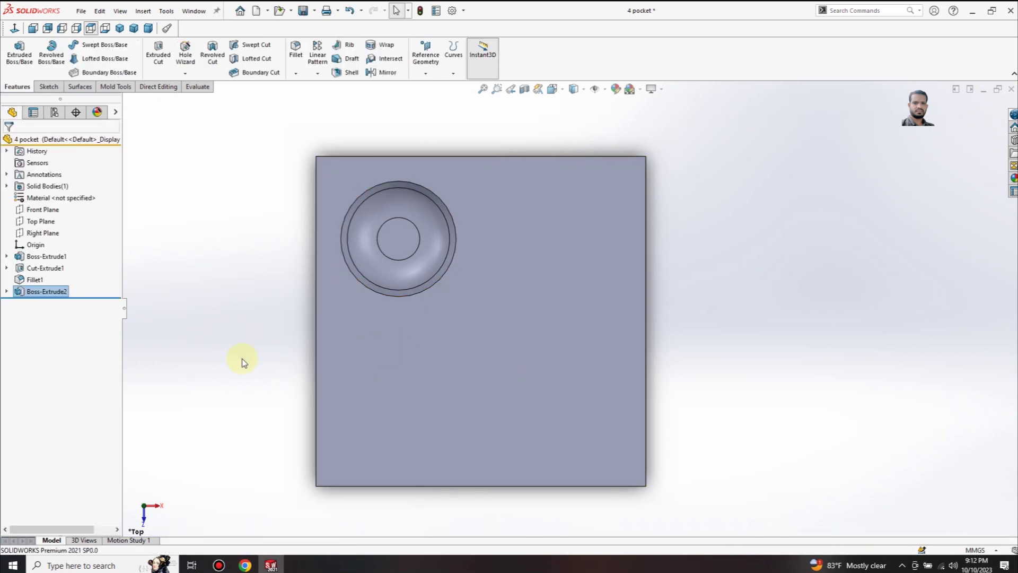
{"action": "middle_click_drag", "start_coordinate": [315, 428], "coordinate": [200, 311]}
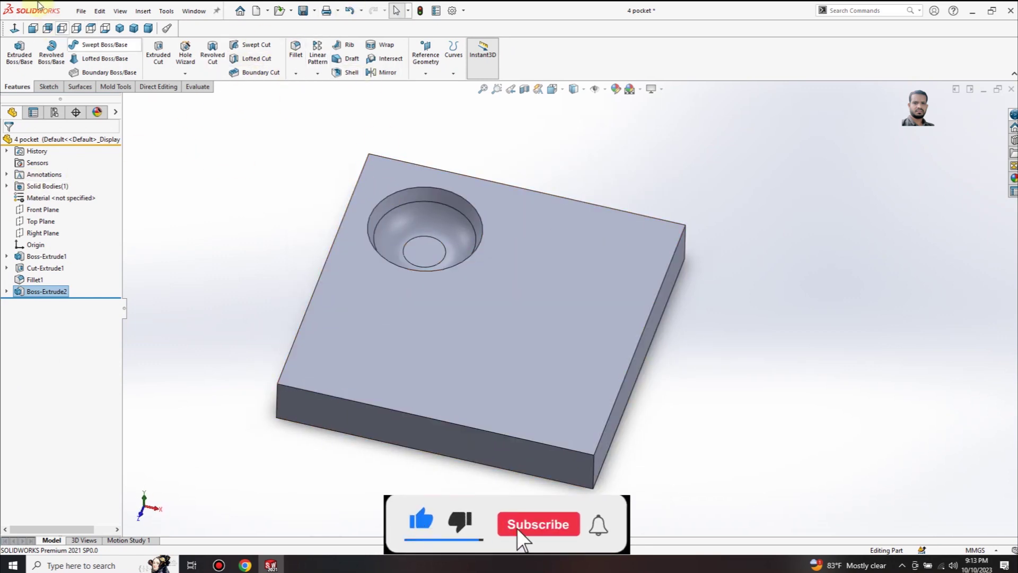
{"action": "left_click", "coordinate": [19, 29]}
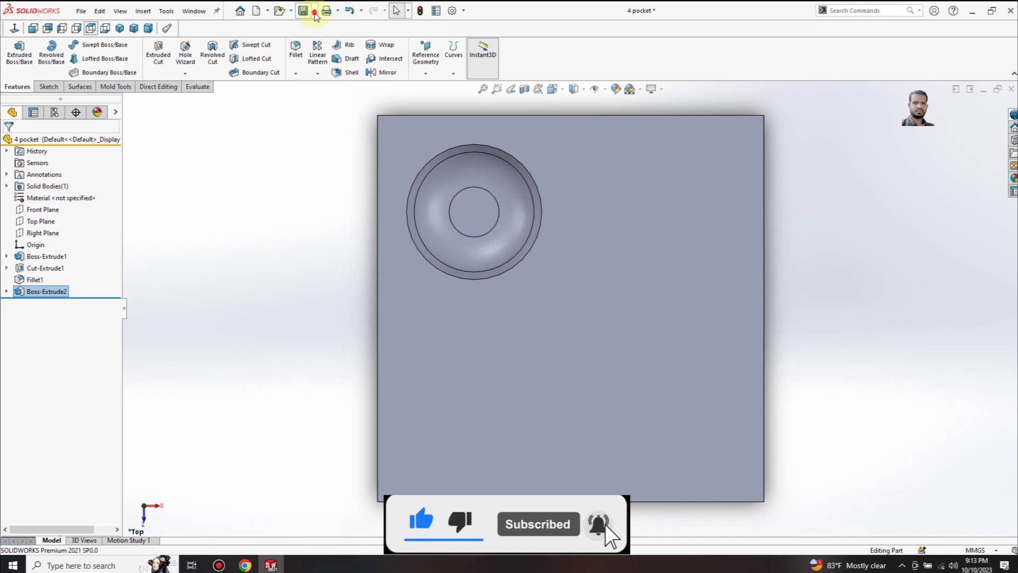
{"action": "left_click", "coordinate": [315, 12]}
{"action": "left_click", "coordinate": [321, 38]}
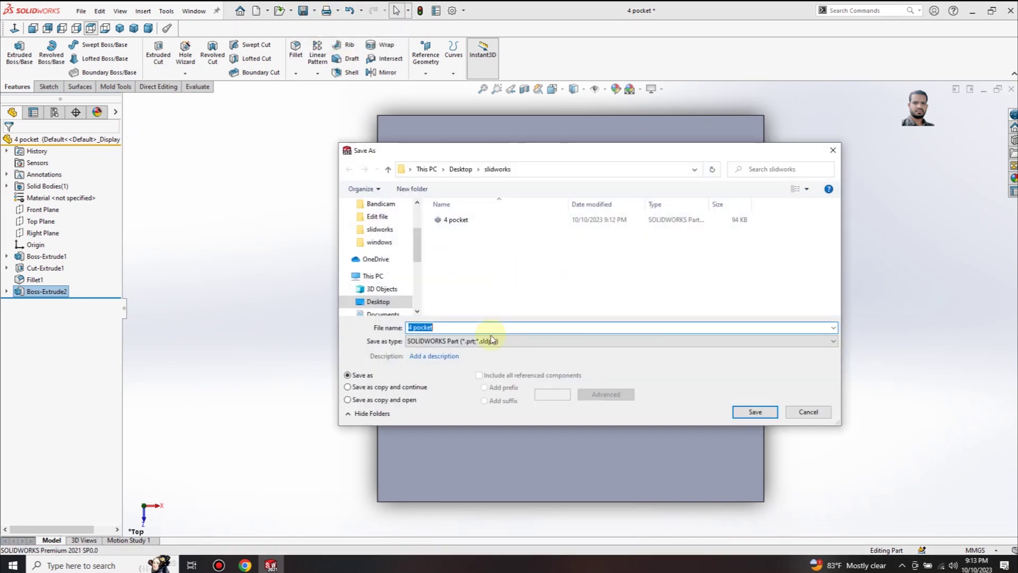
{"action": "left_click", "coordinate": [499, 342]}
{"action": "key", "text": "Escape"}
{"action": "key", "text": "Escape"}
{"action": "key", "text": "Escape"}
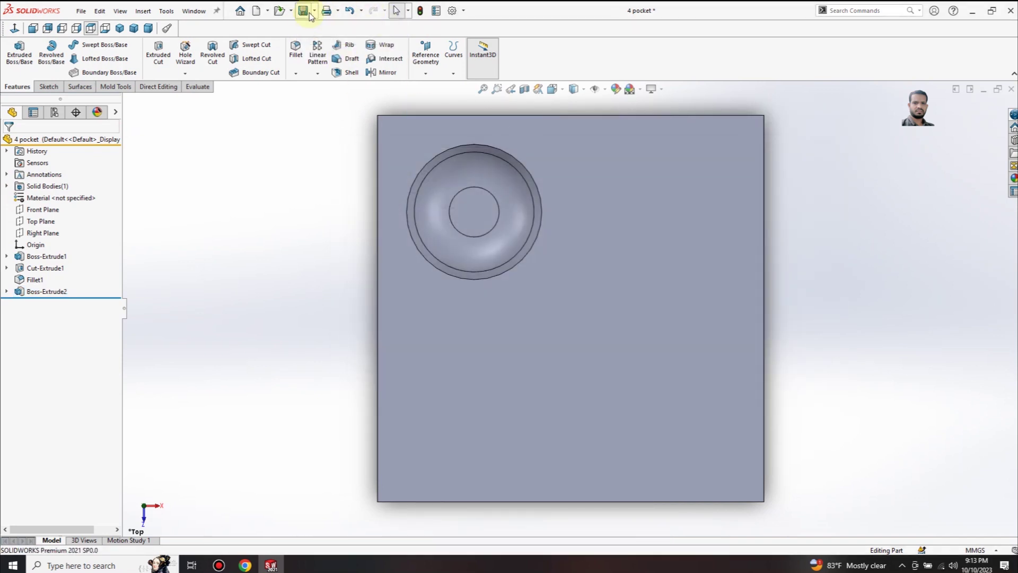
Save the part and export a Parasolid copy named "4 pocket p4" in the slidworks folder.
{"action": "left_click", "coordinate": [316, 12]}
{"action": "left_click", "coordinate": [324, 38]}
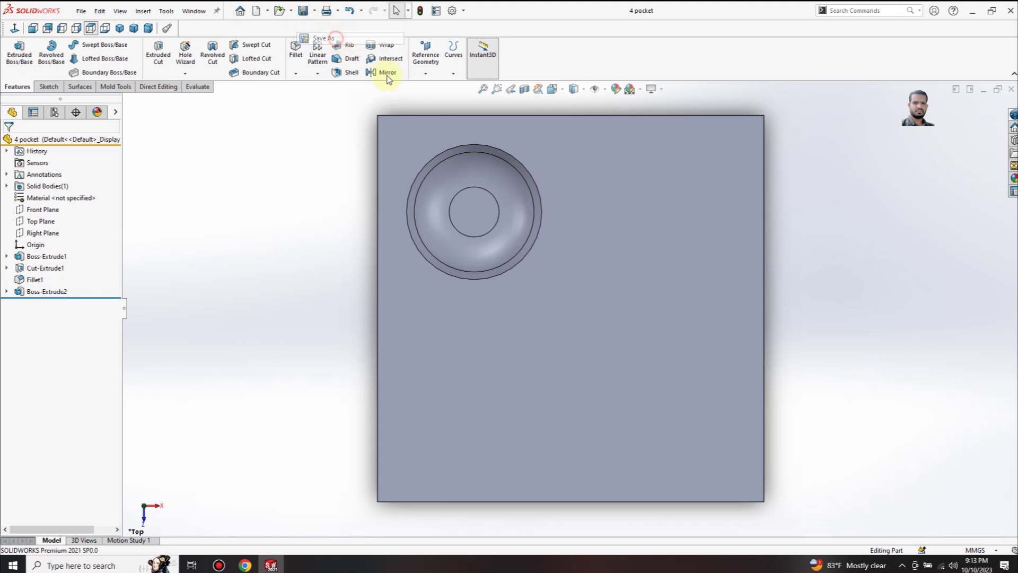
{"action": "left_click", "coordinate": [520, 340]}
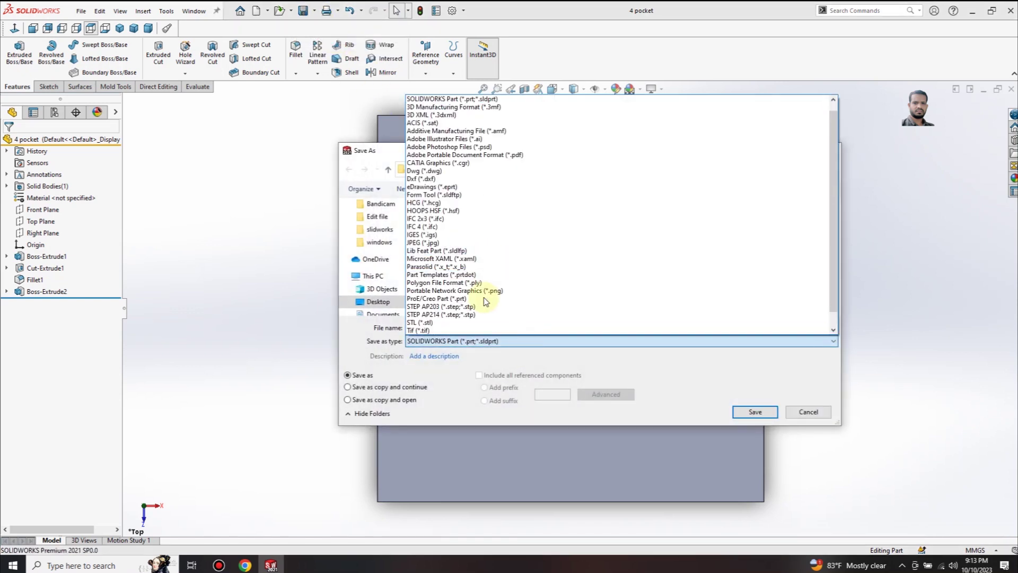
{"action": "left_click", "coordinate": [482, 262]}
{"action": "left_click", "coordinate": [479, 242]}
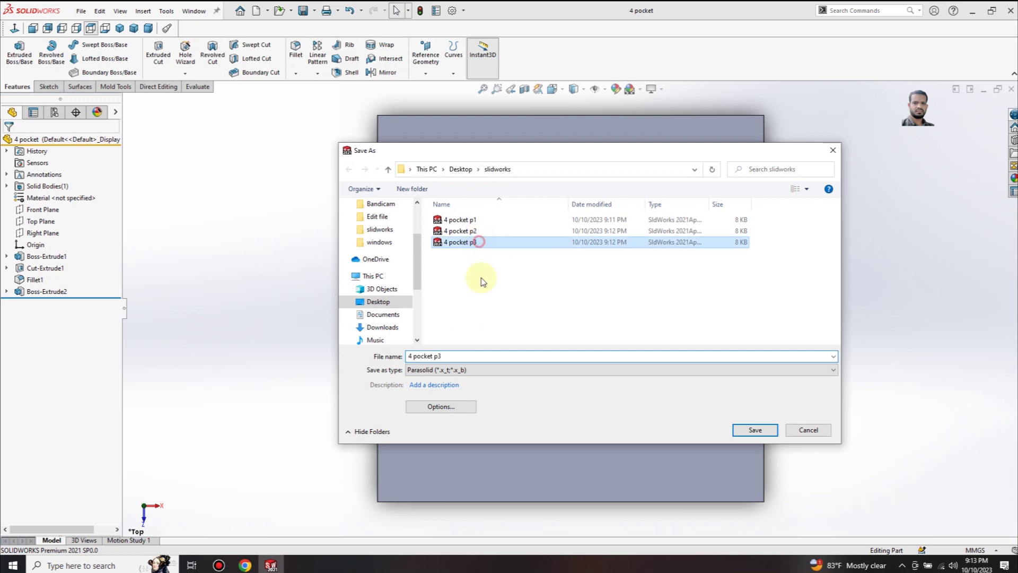
{"action": "left_click", "coordinate": [451, 354]}
{"action": "key", "text": "BackSpace"}
{"action": "type", "text": "4"}
{"action": "left_click", "coordinate": [746, 429]}
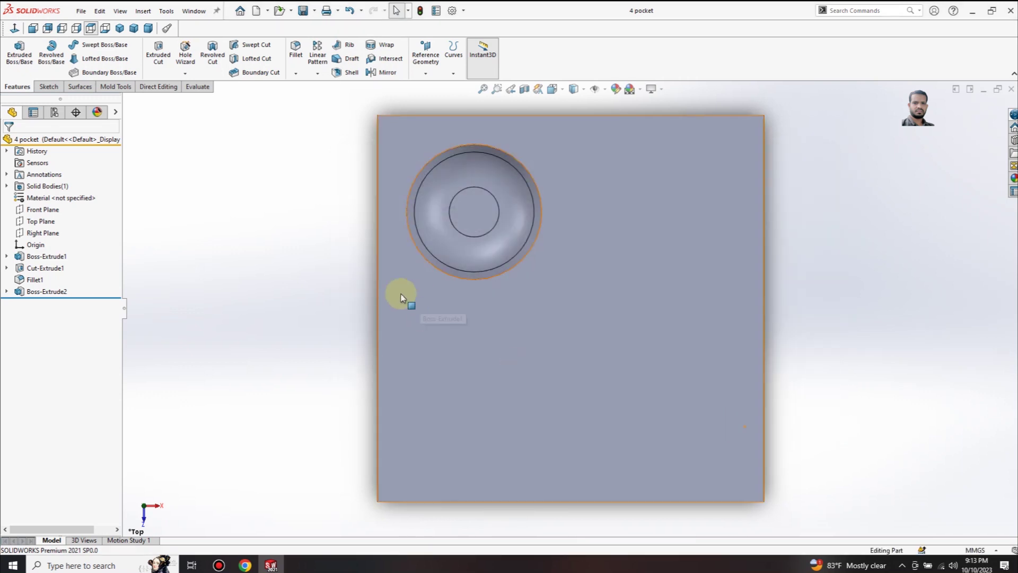
{"action": "scroll", "coordinate": [592, 284], "scroll_direction": "up", "scroll_amount": 4}
{"action": "scroll", "coordinate": [601, 268], "scroll_direction": "down", "scroll_amount": 2}
{"action": "scroll", "coordinate": [479, 254], "scroll_direction": "up", "scroll_amount": 4}
{"action": "scroll", "coordinate": [632, 344], "scroll_direction": "down", "scroll_amount": 3}
{"action": "scroll", "coordinate": [610, 335], "scroll_direction": "up", "scroll_amount": 3}
{"action": "scroll", "coordinate": [602, 335], "scroll_direction": "down", "scroll_amount": 2}
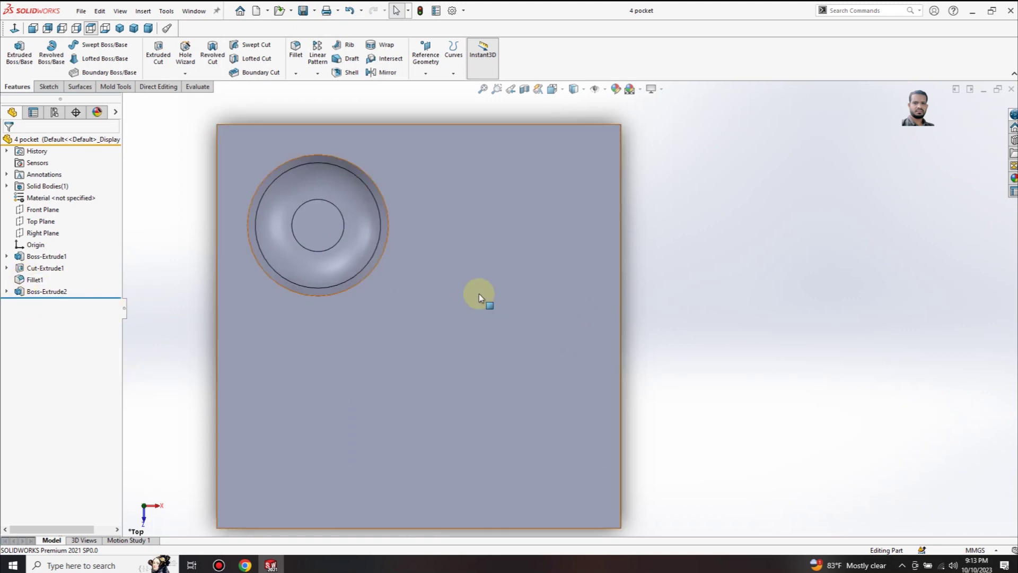
{"action": "scroll", "coordinate": [480, 295], "scroll_direction": "up", "scroll_amount": 3}
{"action": "scroll", "coordinate": [519, 316], "scroll_direction": "down", "scroll_amount": 3}
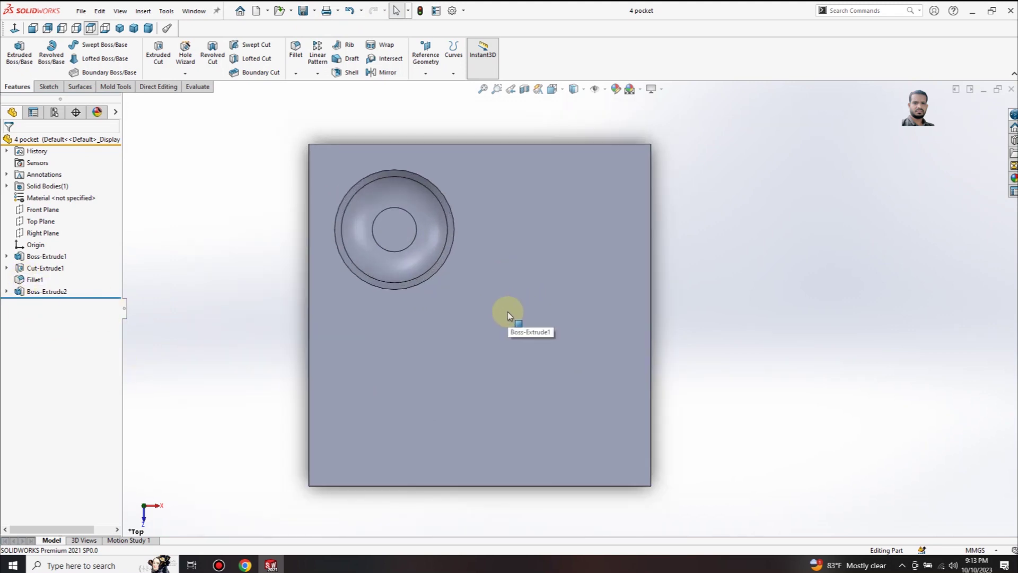